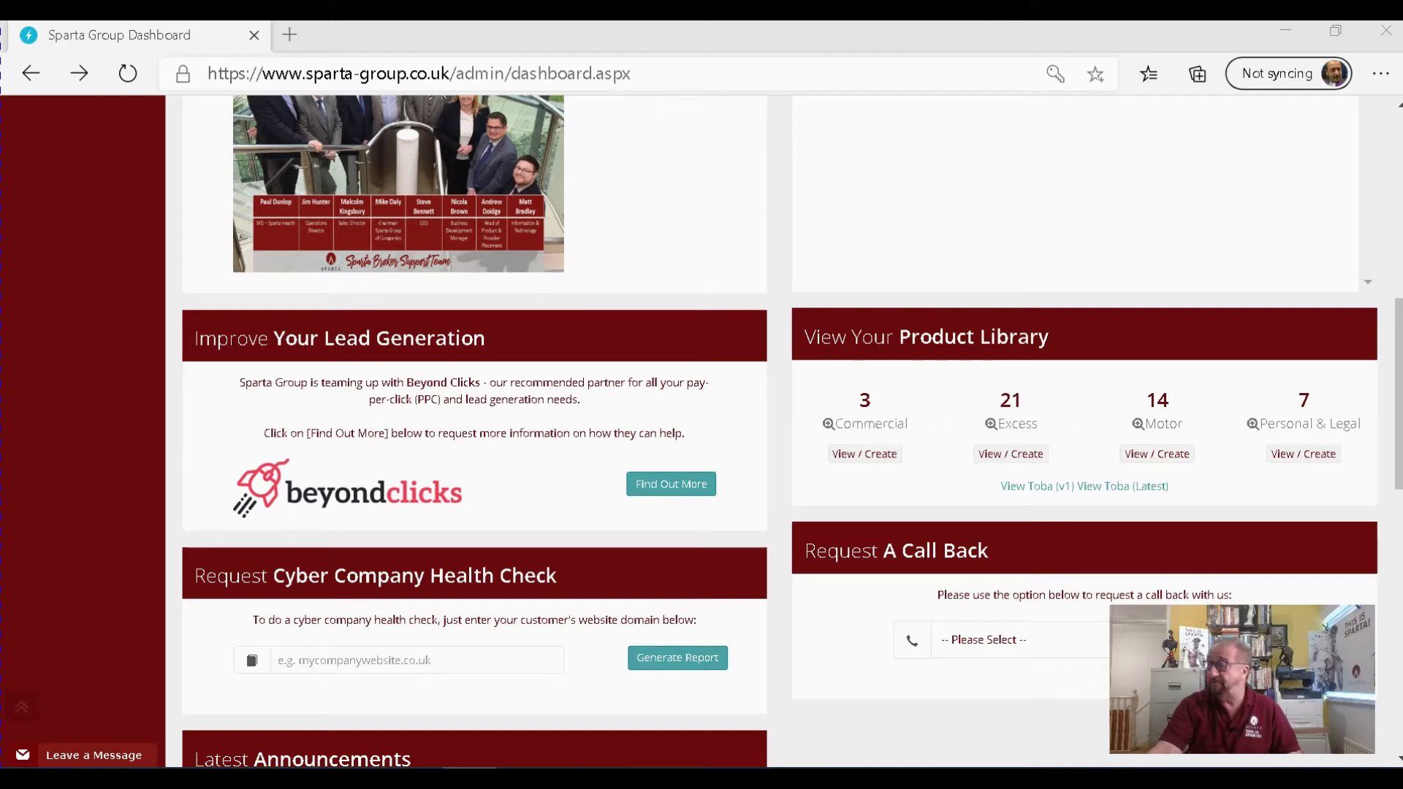
Open the Motor range from the product library and look through its listed products down to the GAP covers
click(1153, 456)
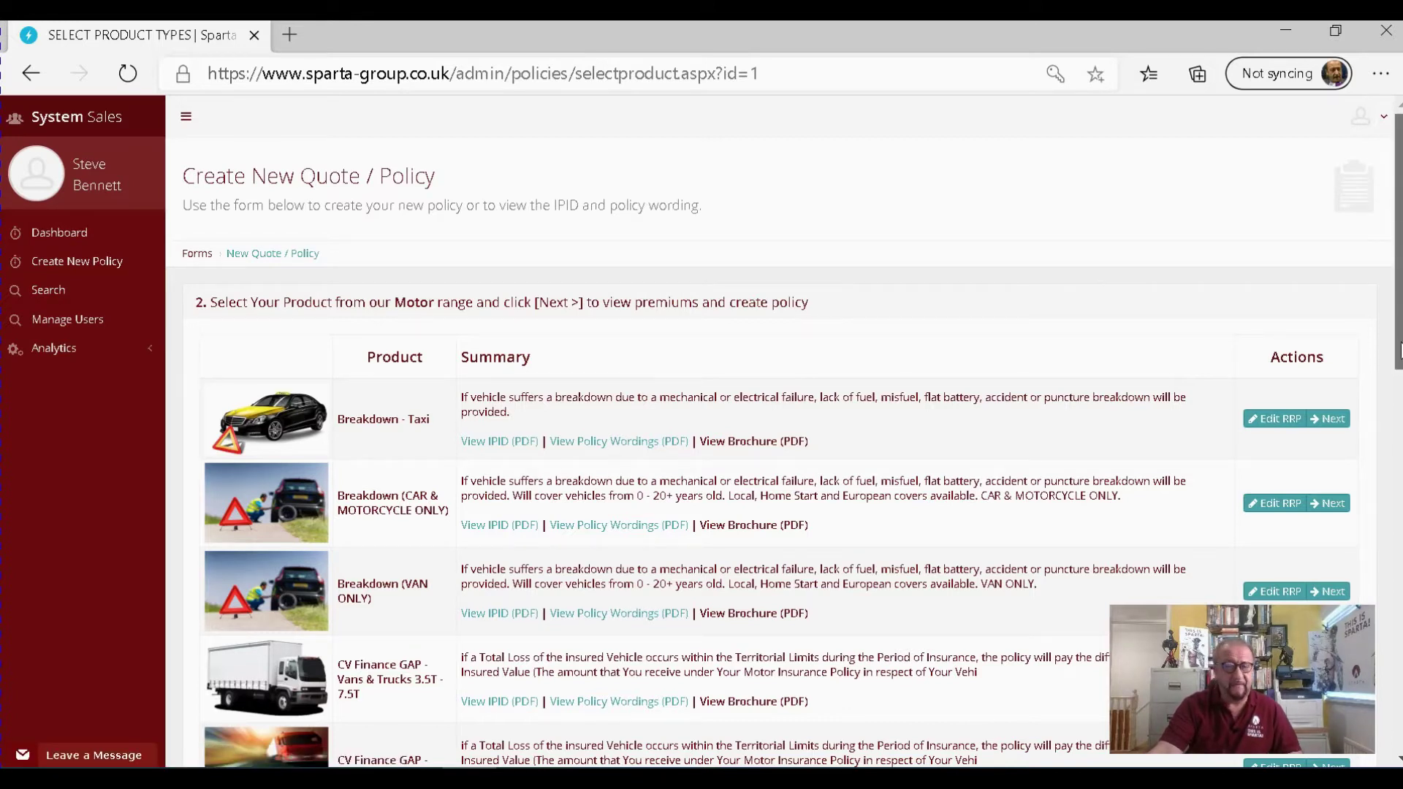
scroll(1400, 350, down, 4)
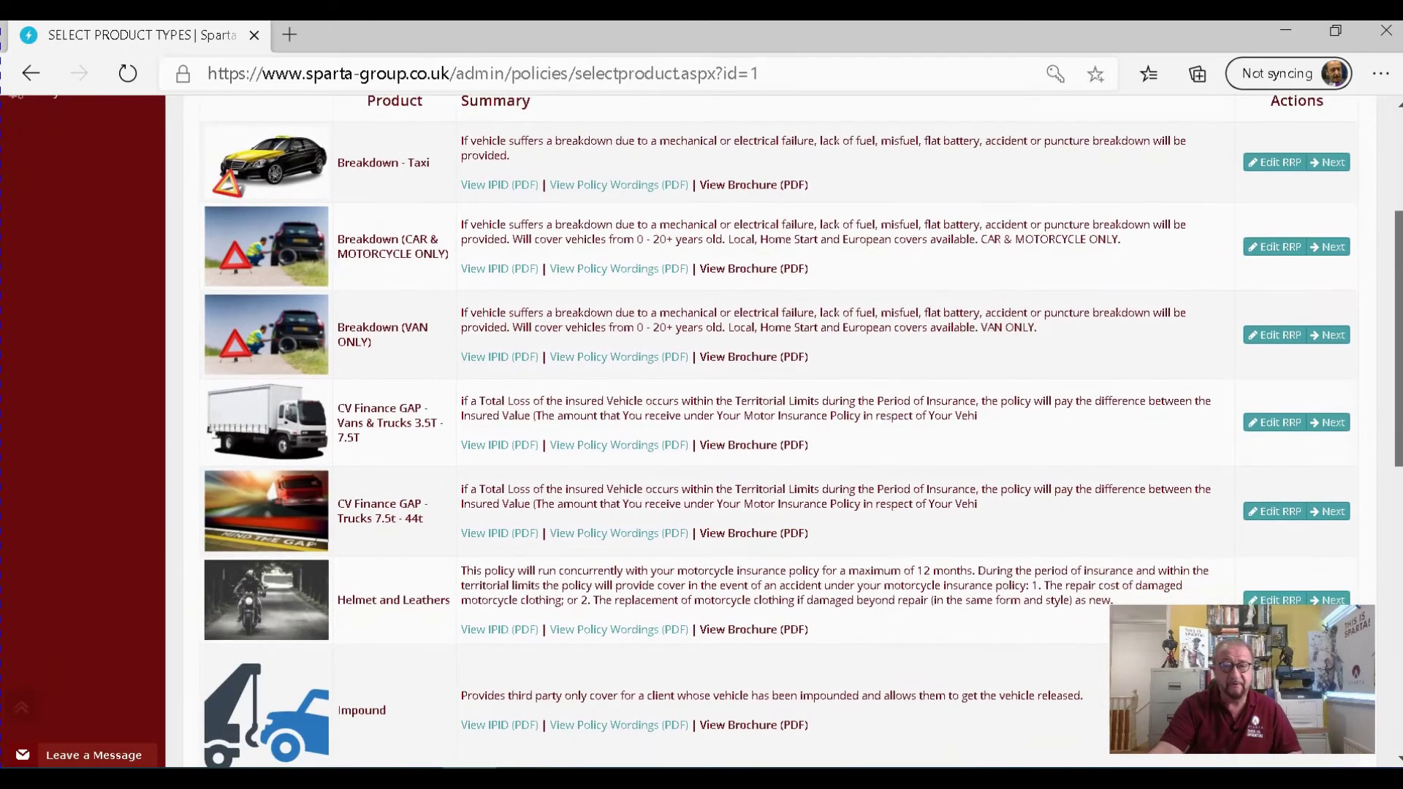
scroll(1400, 467, down, 1)
mouse_move(1402, 465)
mouse_down()
mouse_move(1401, 490)
mouse_move(1400, 410)
mouse_move(1400, 447)
mouse_up()
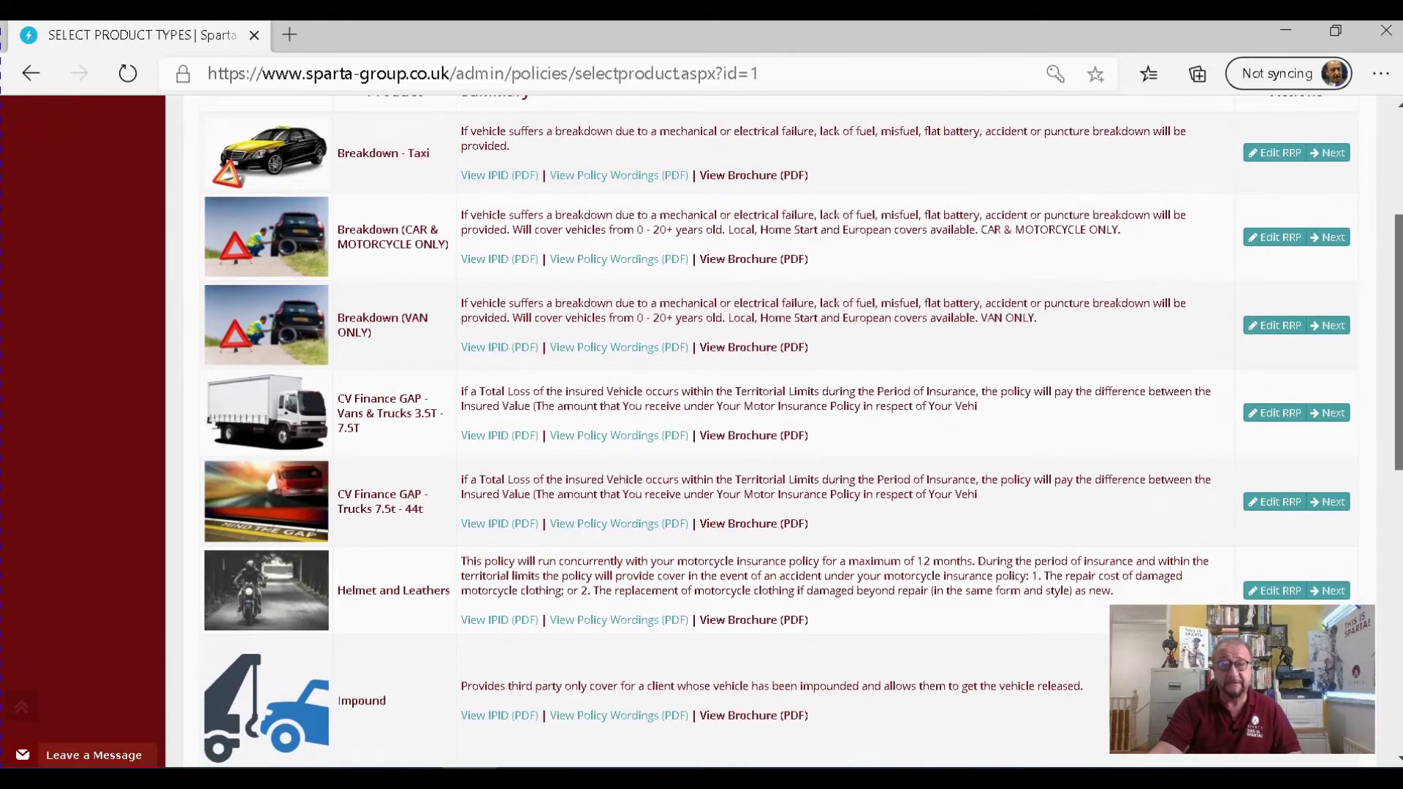
drag(1401, 447, 1401, 516)
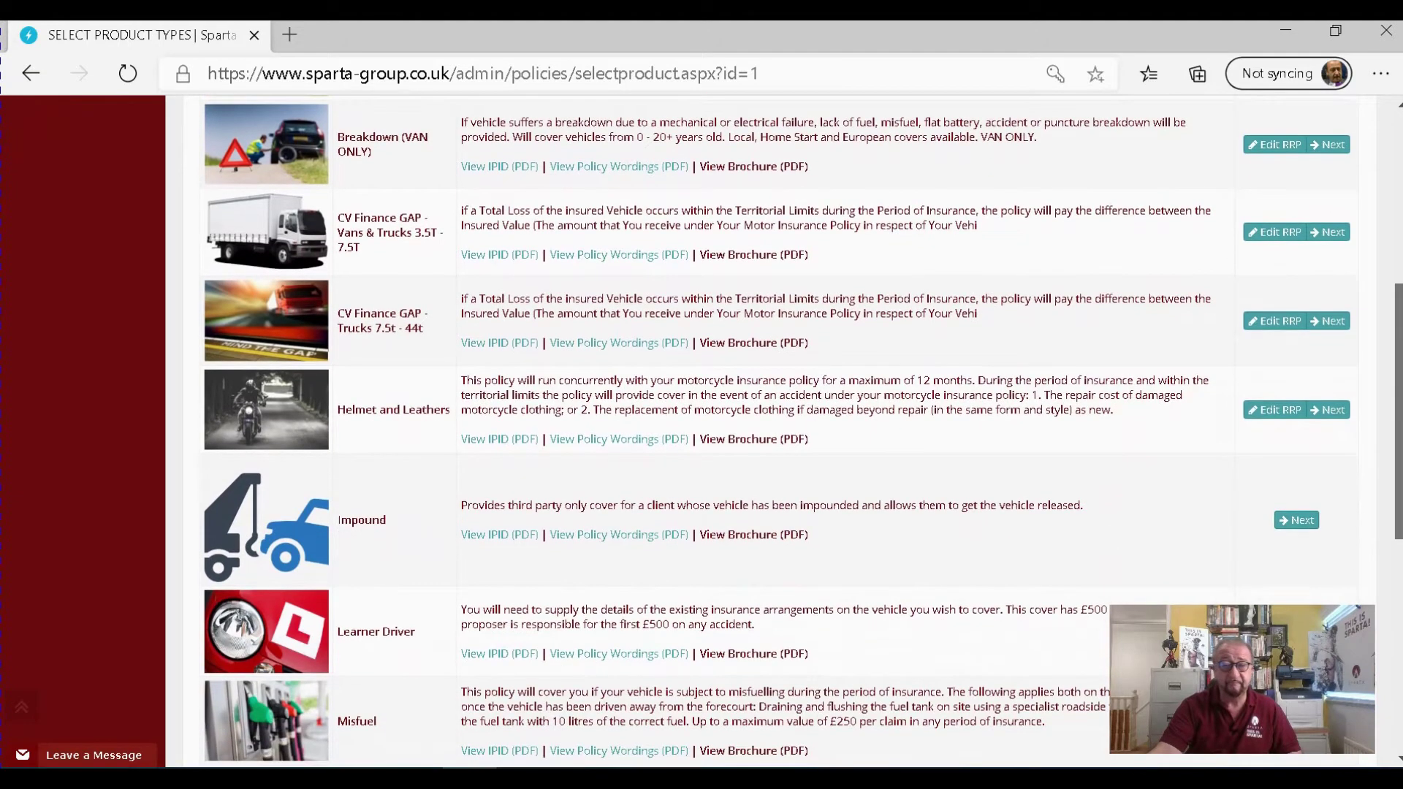
drag(1400, 516, 1400, 395)
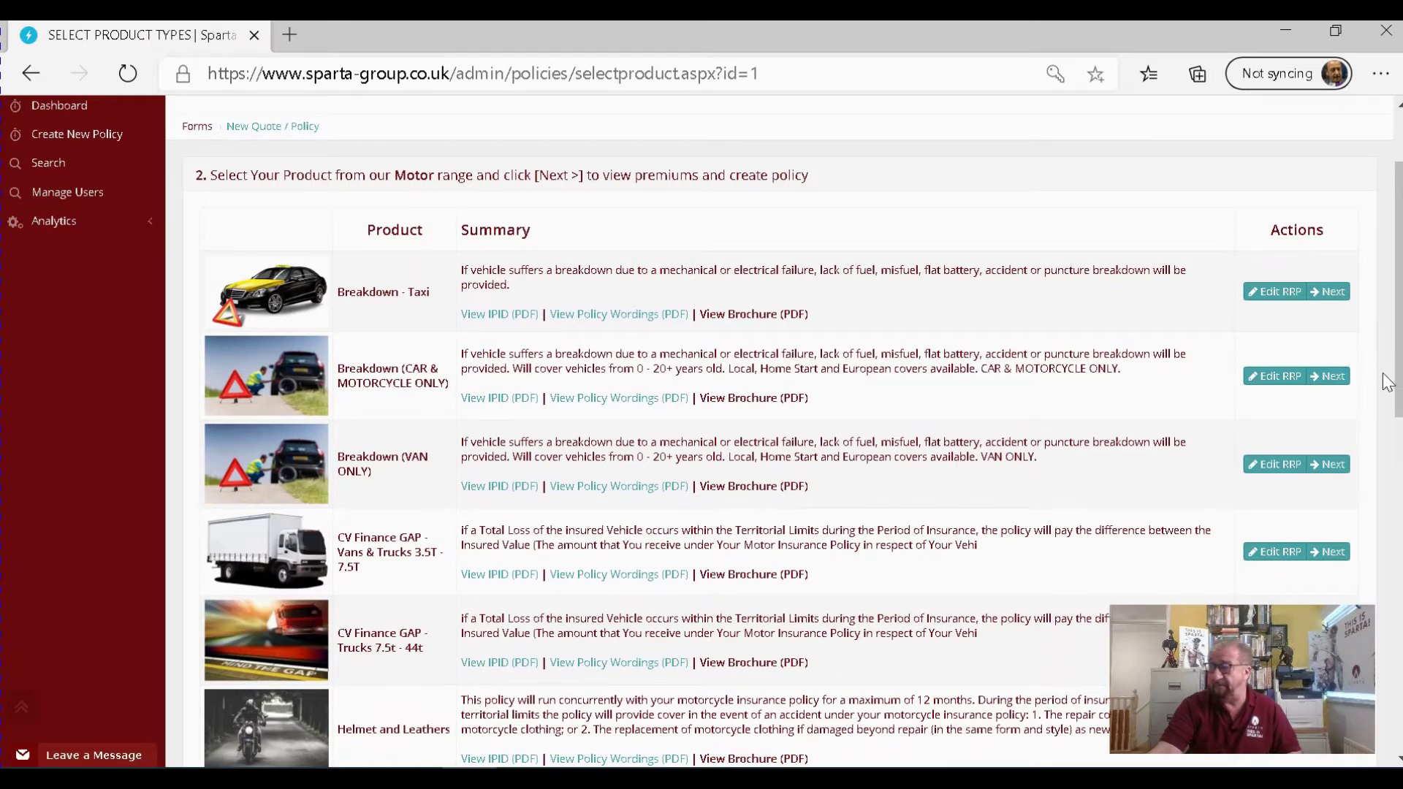
drag(1387, 381, 1374, 567)
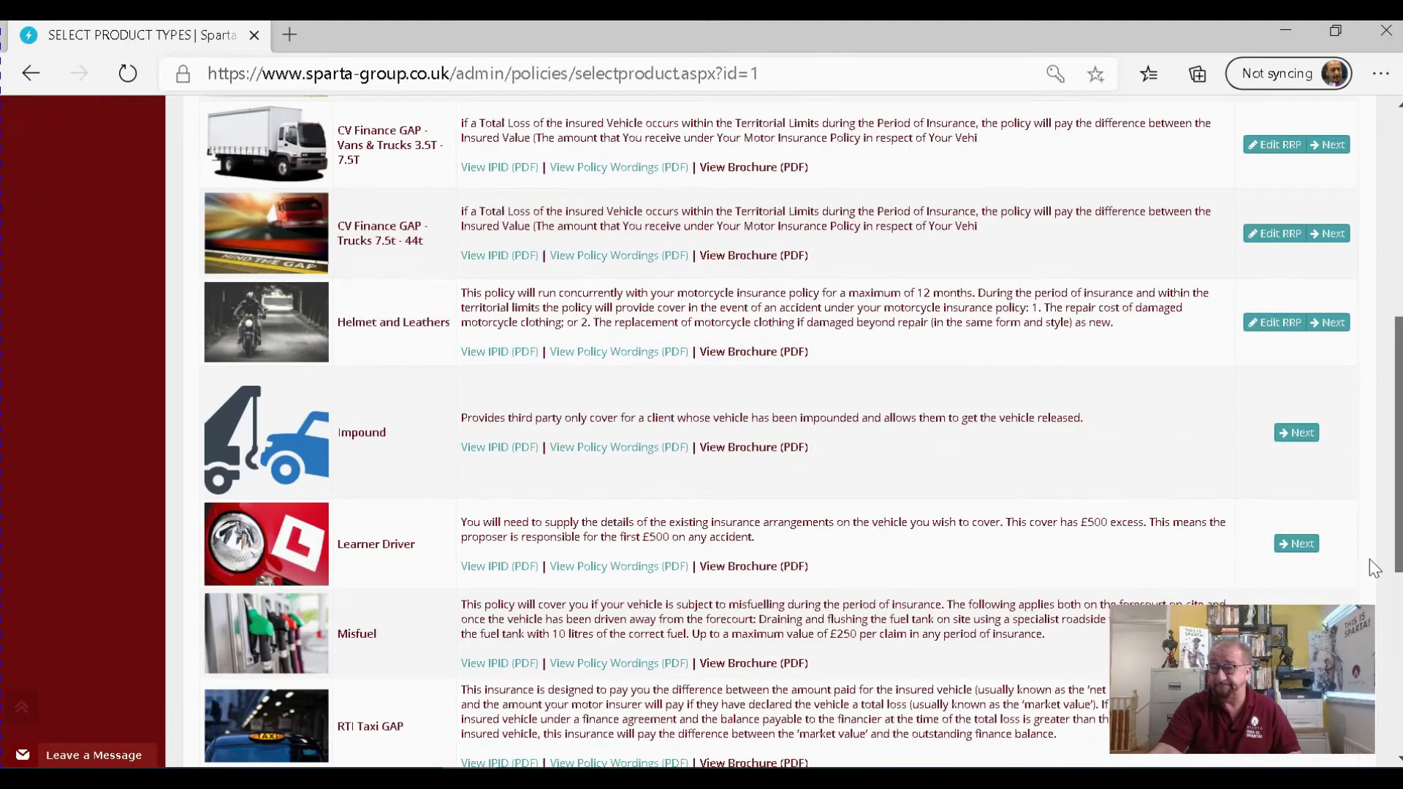
scroll(1369, 568, down, 1)
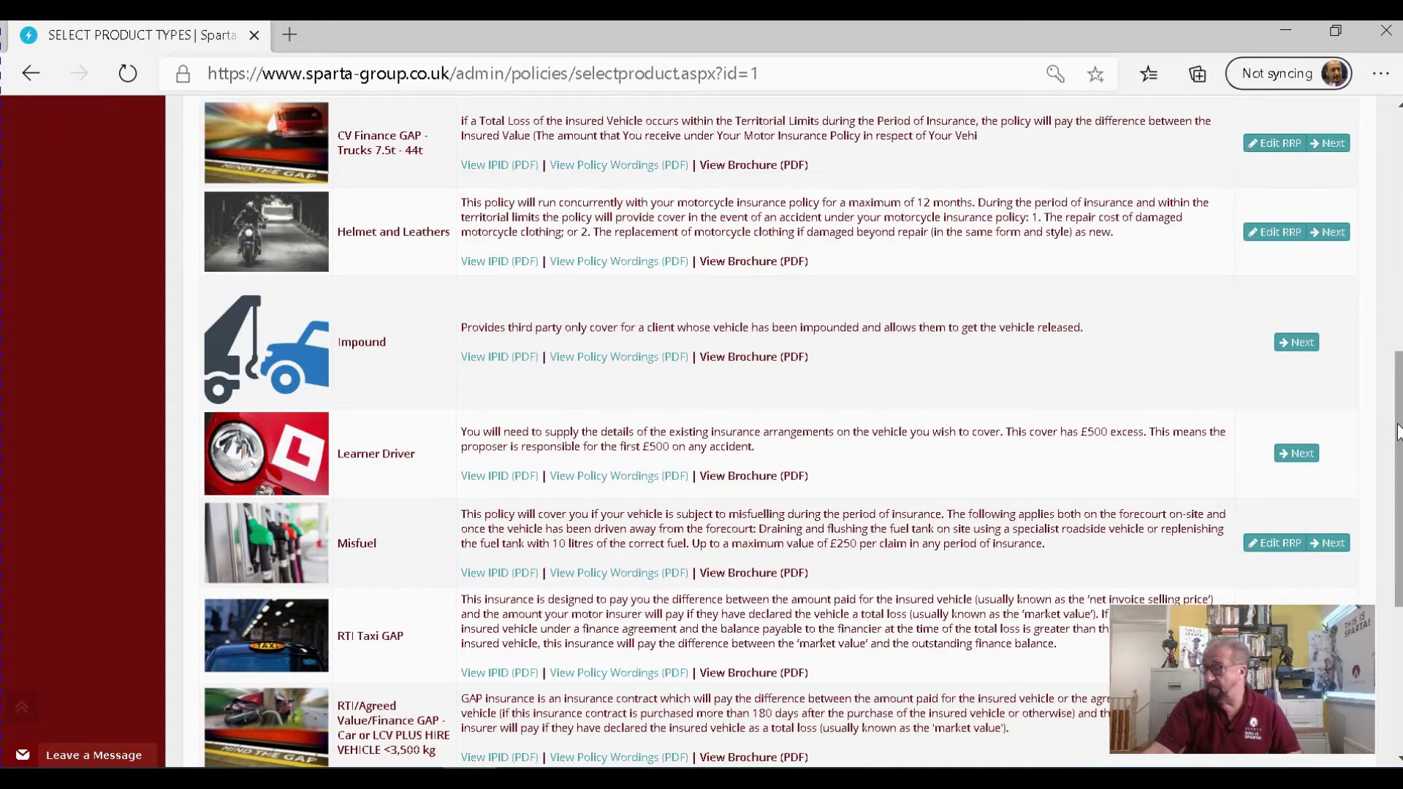
scroll(1396, 431, down, 2)
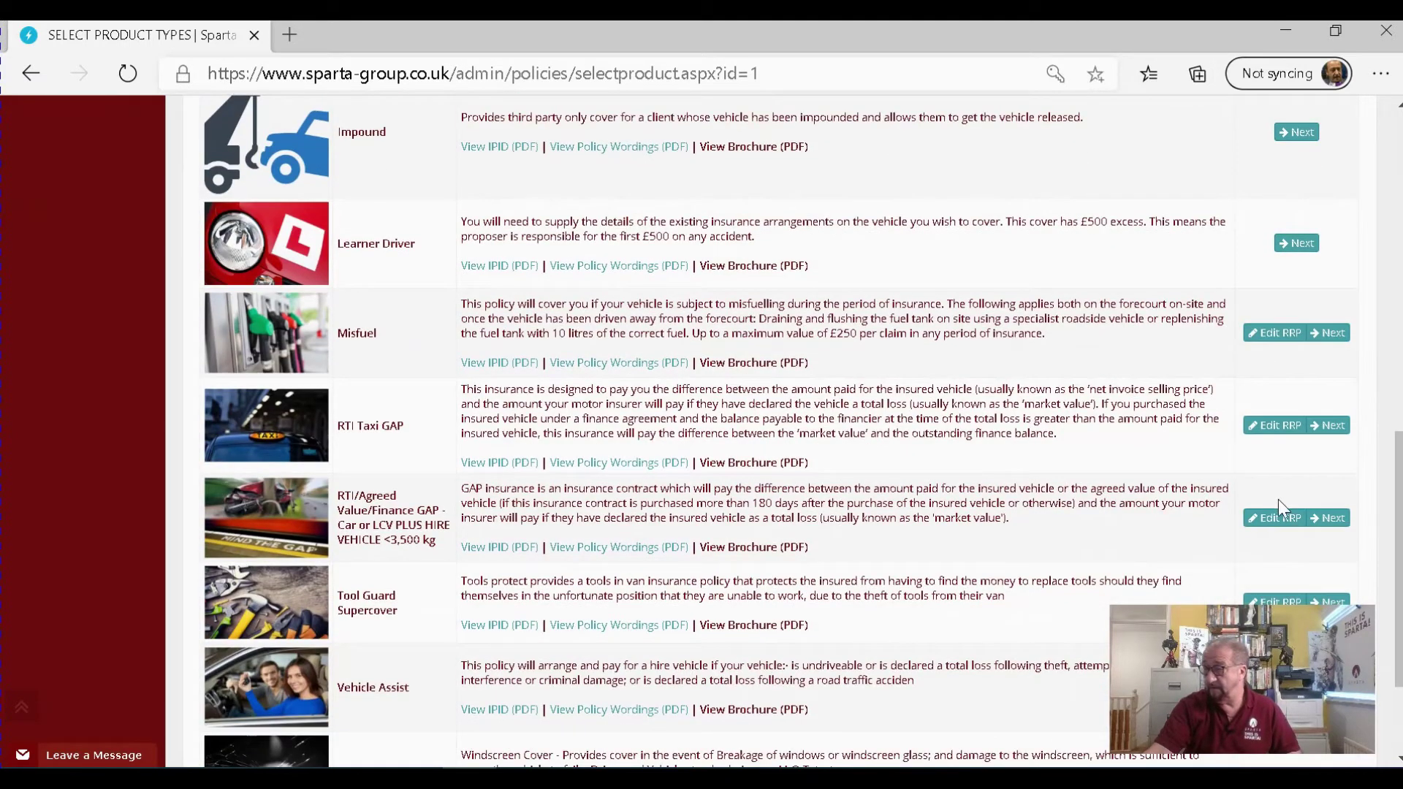
Open the RRP list of the RTI/Agreed Value/Finance GAP car product and filter it by a 3 Years term and 50000 vehicle value
click(1282, 521)
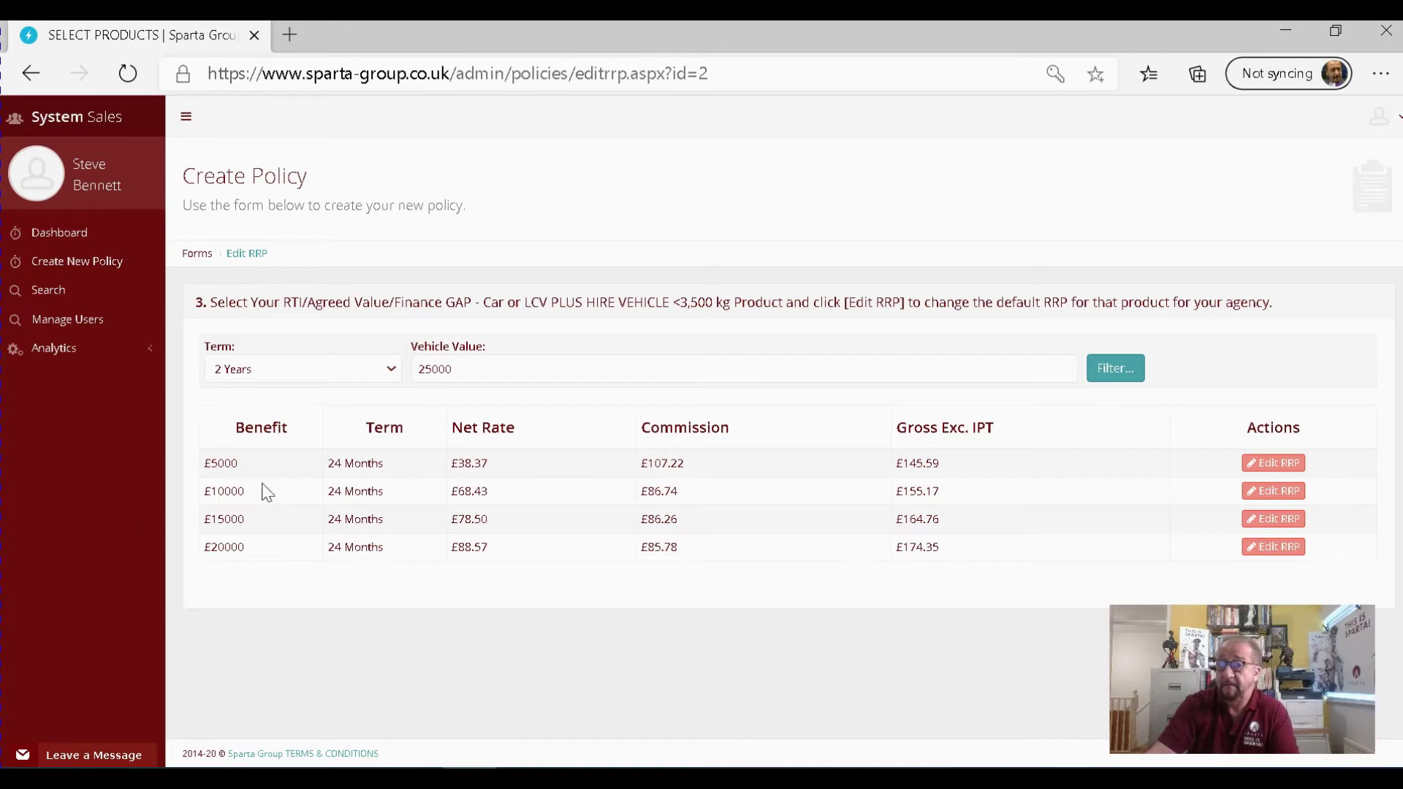
click(393, 374)
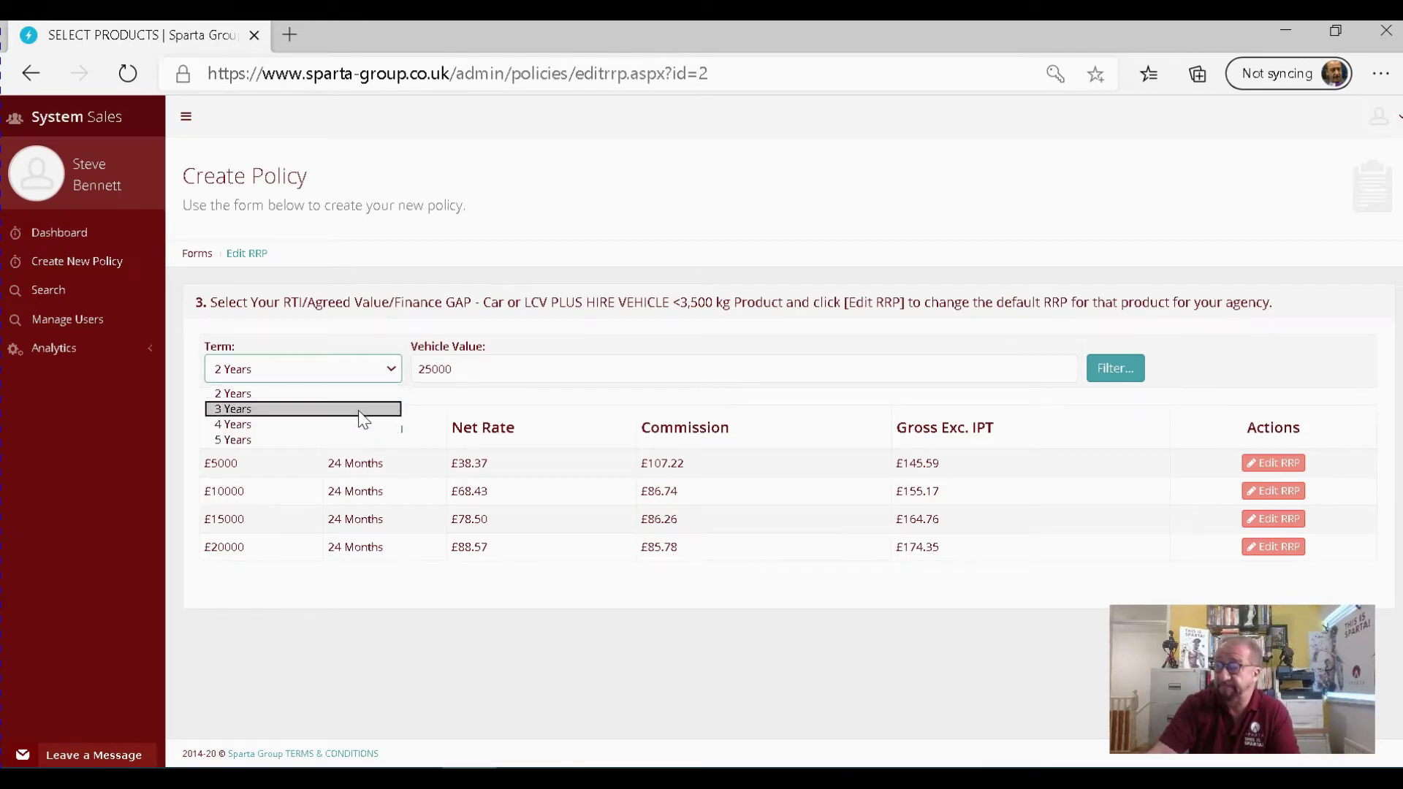
click(368, 408)
key(Tab)
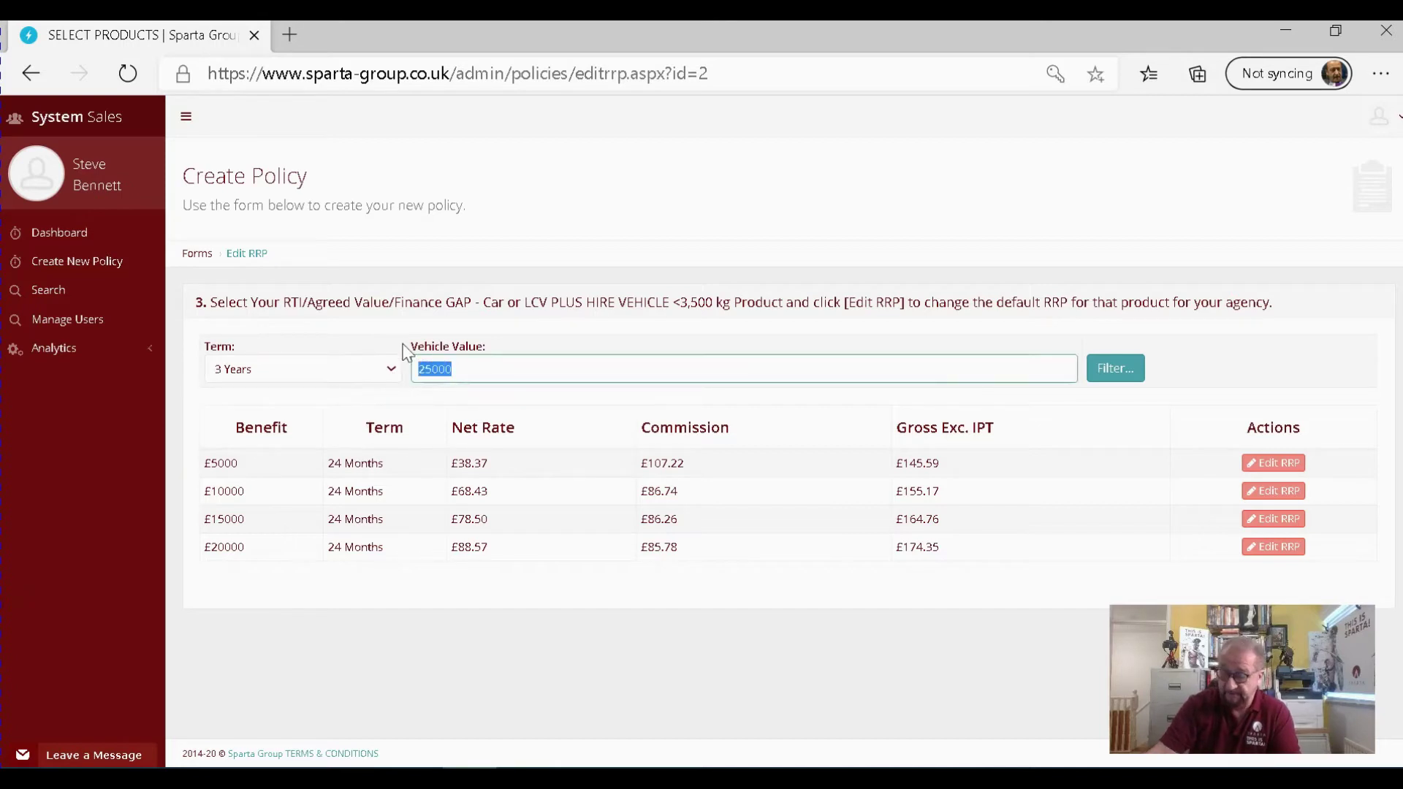
text(5000)
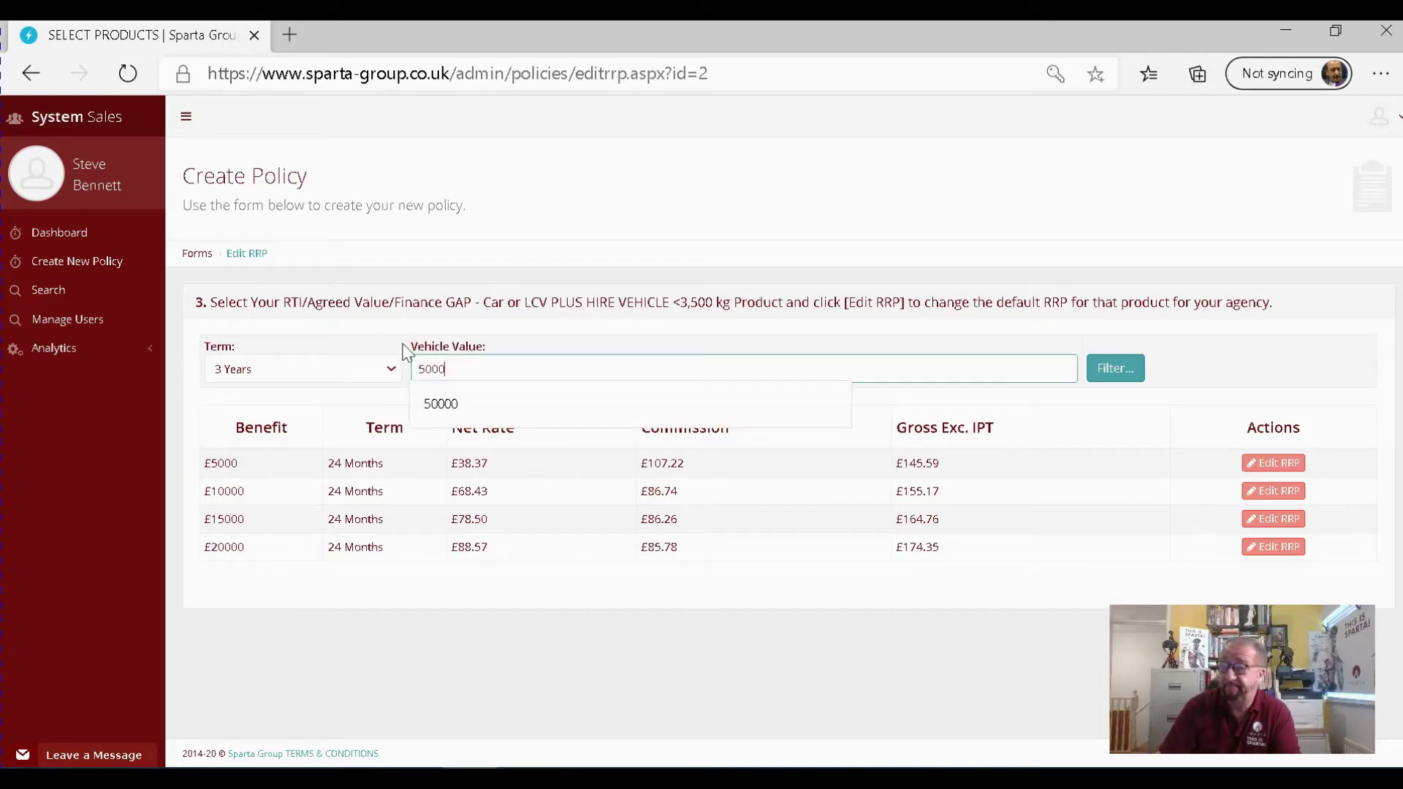
text(0)
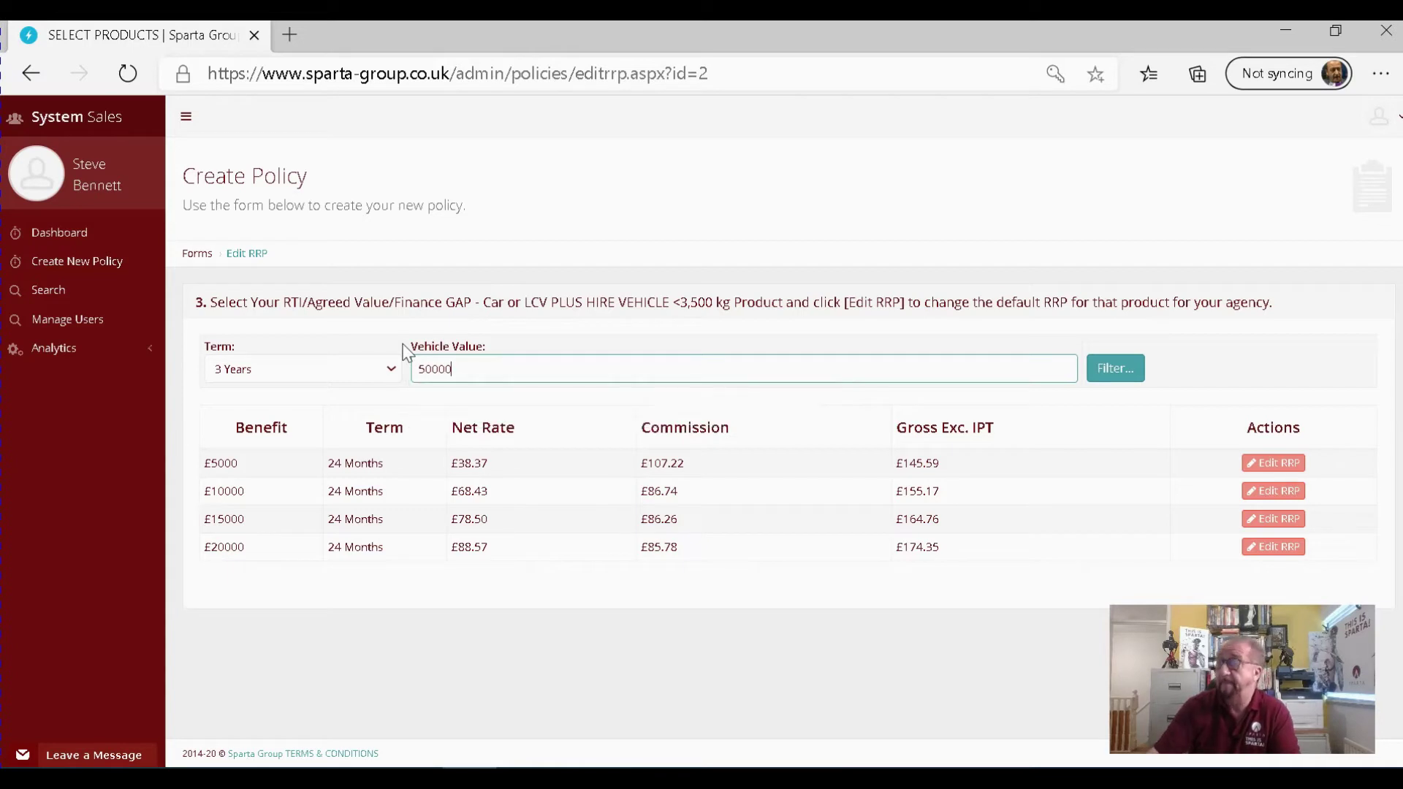
click(1126, 379)
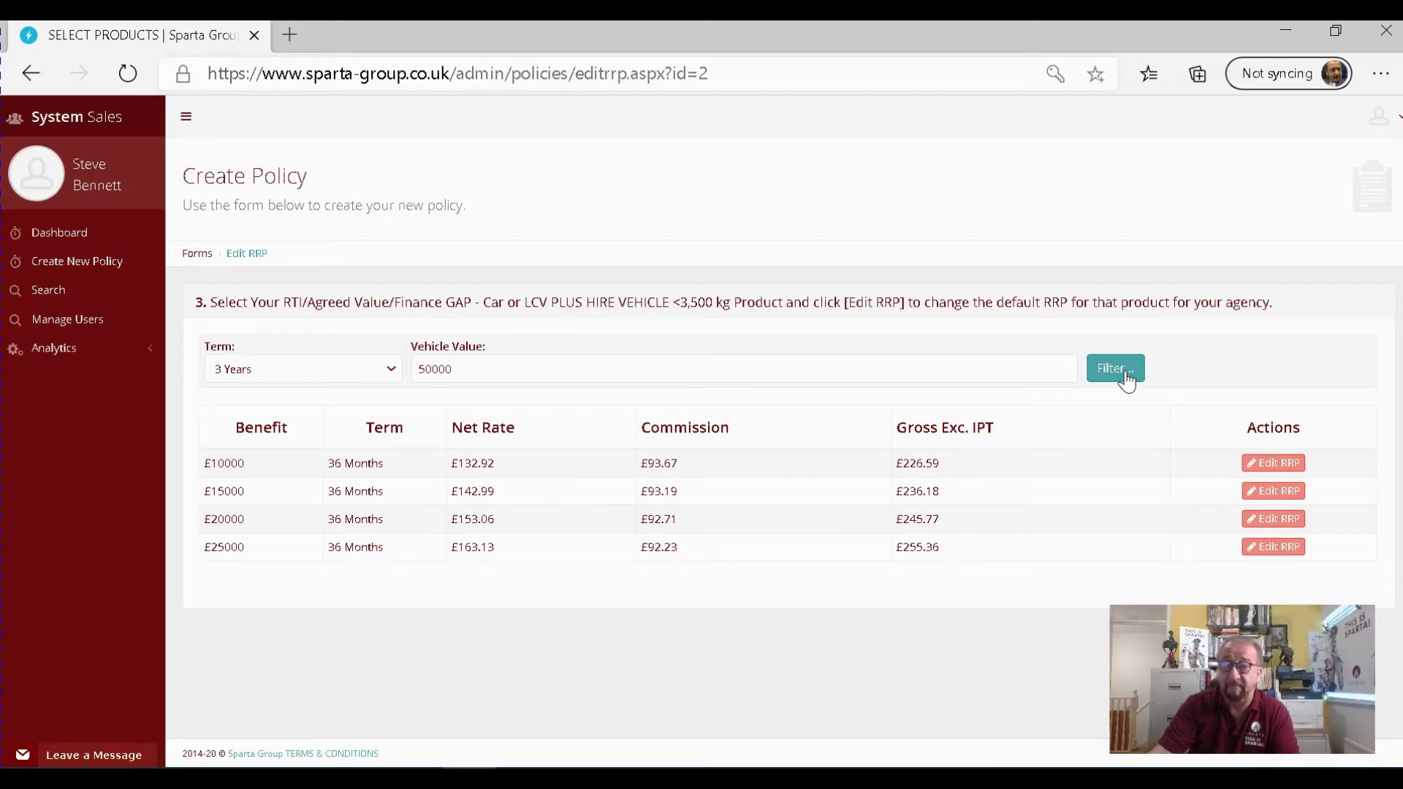
click(1125, 380)
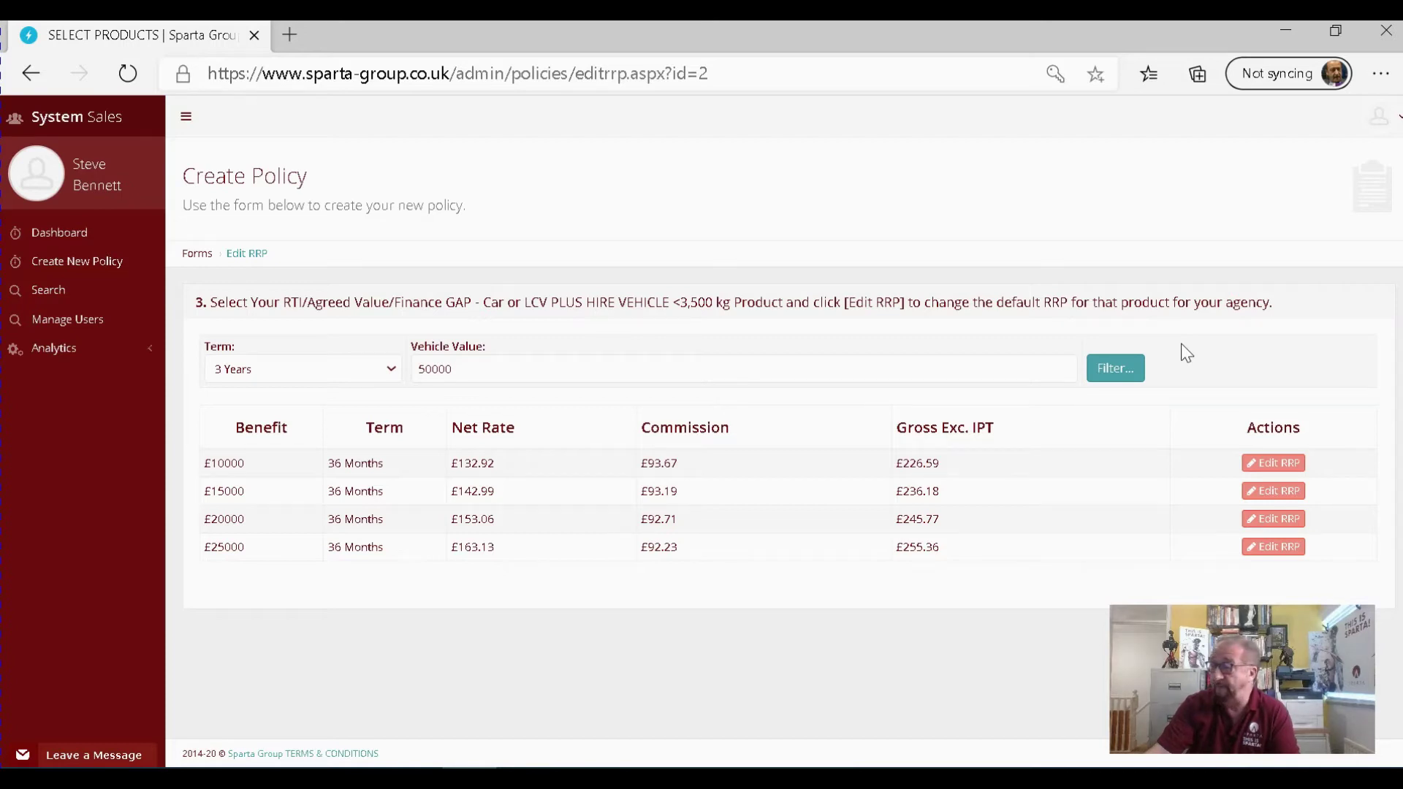
Open the default pricing override for the £25000 benefit and return to the Motor product list without saving
click(1270, 550)
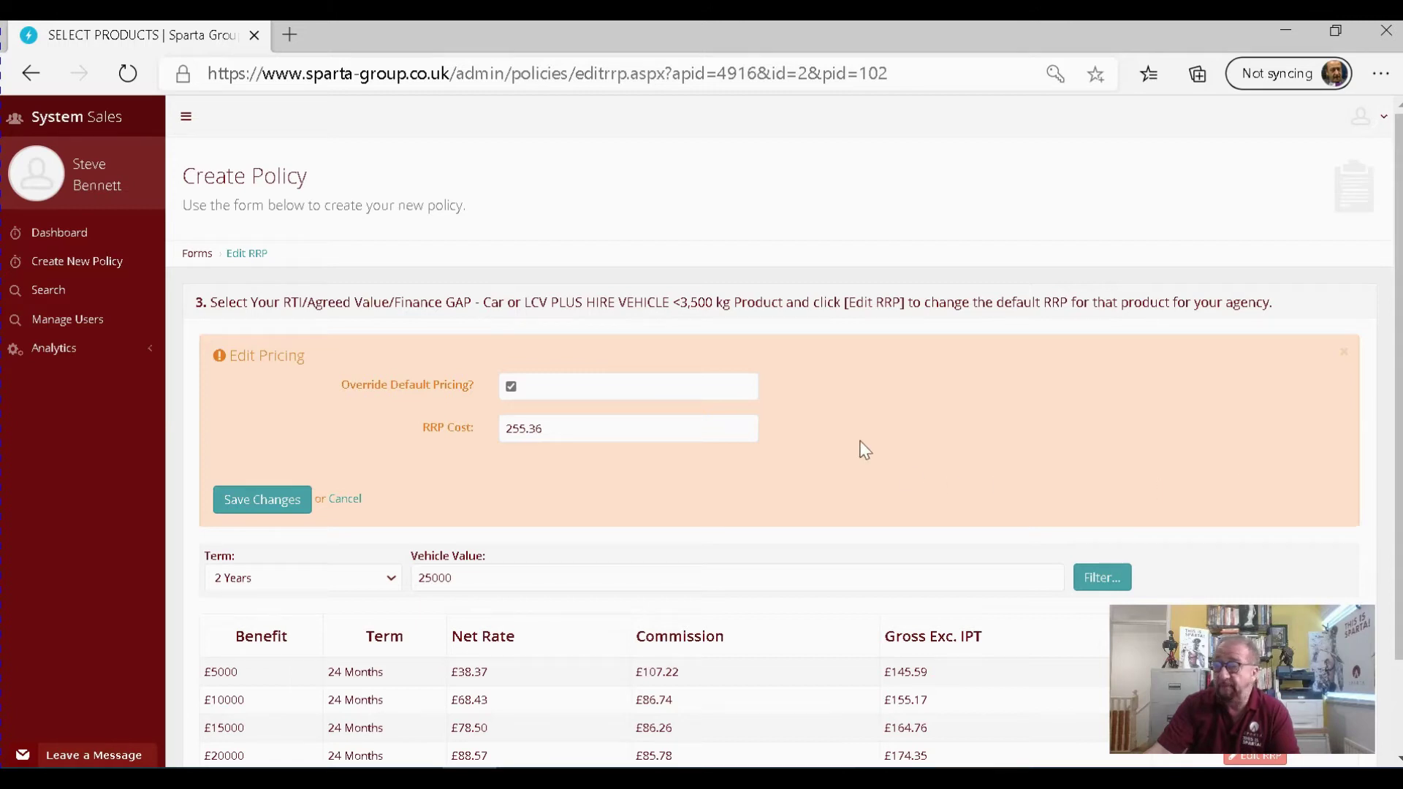
drag(557, 425, 482, 424)
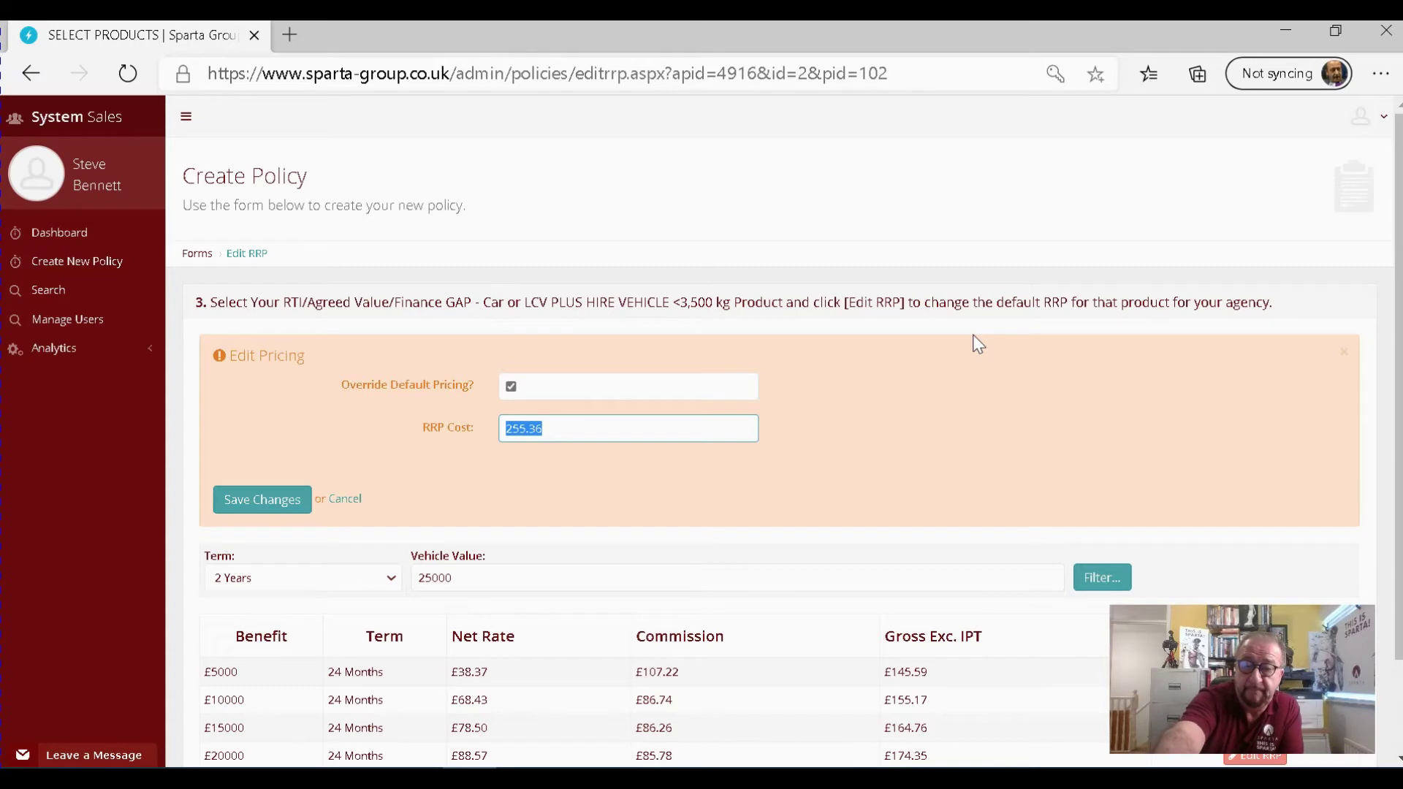
click(33, 74)
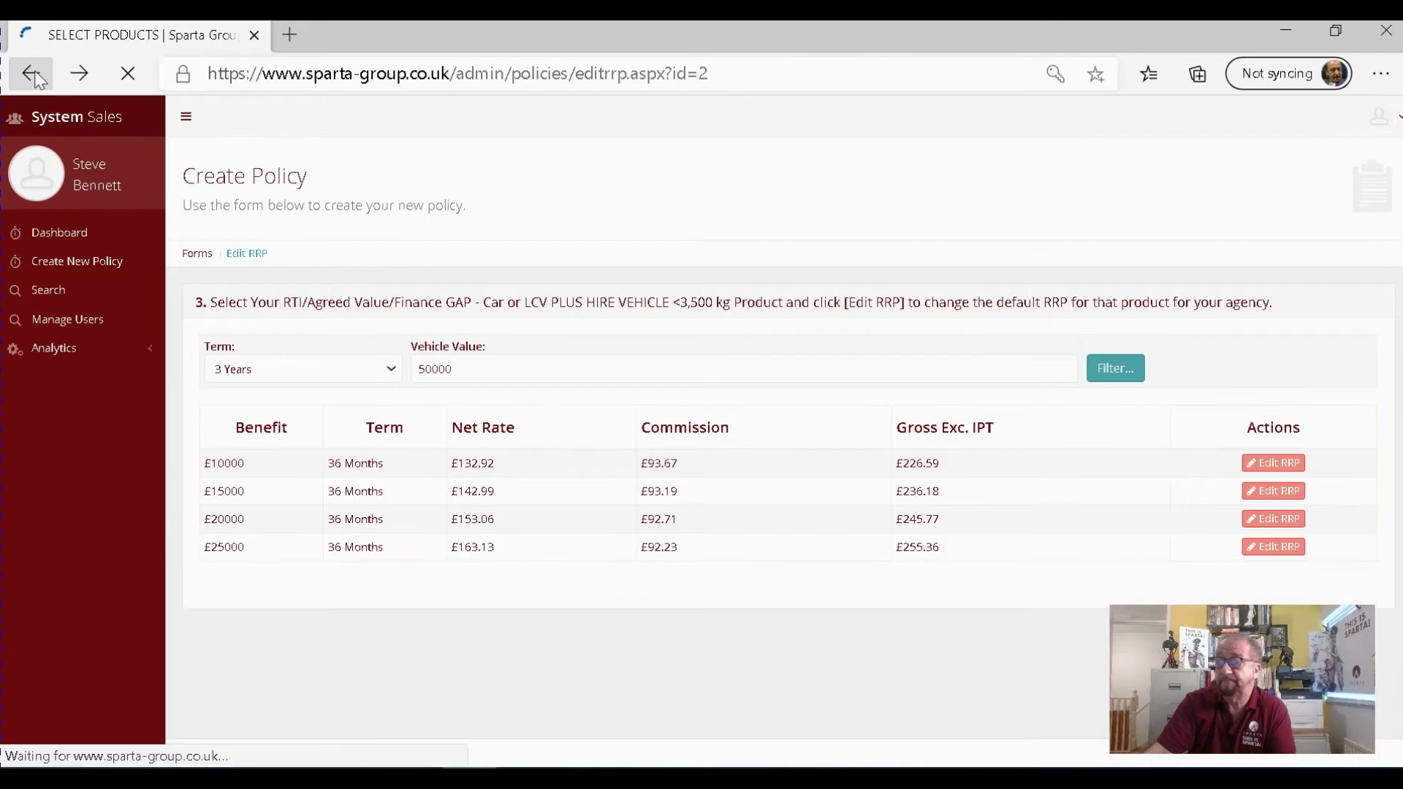
click(38, 76)
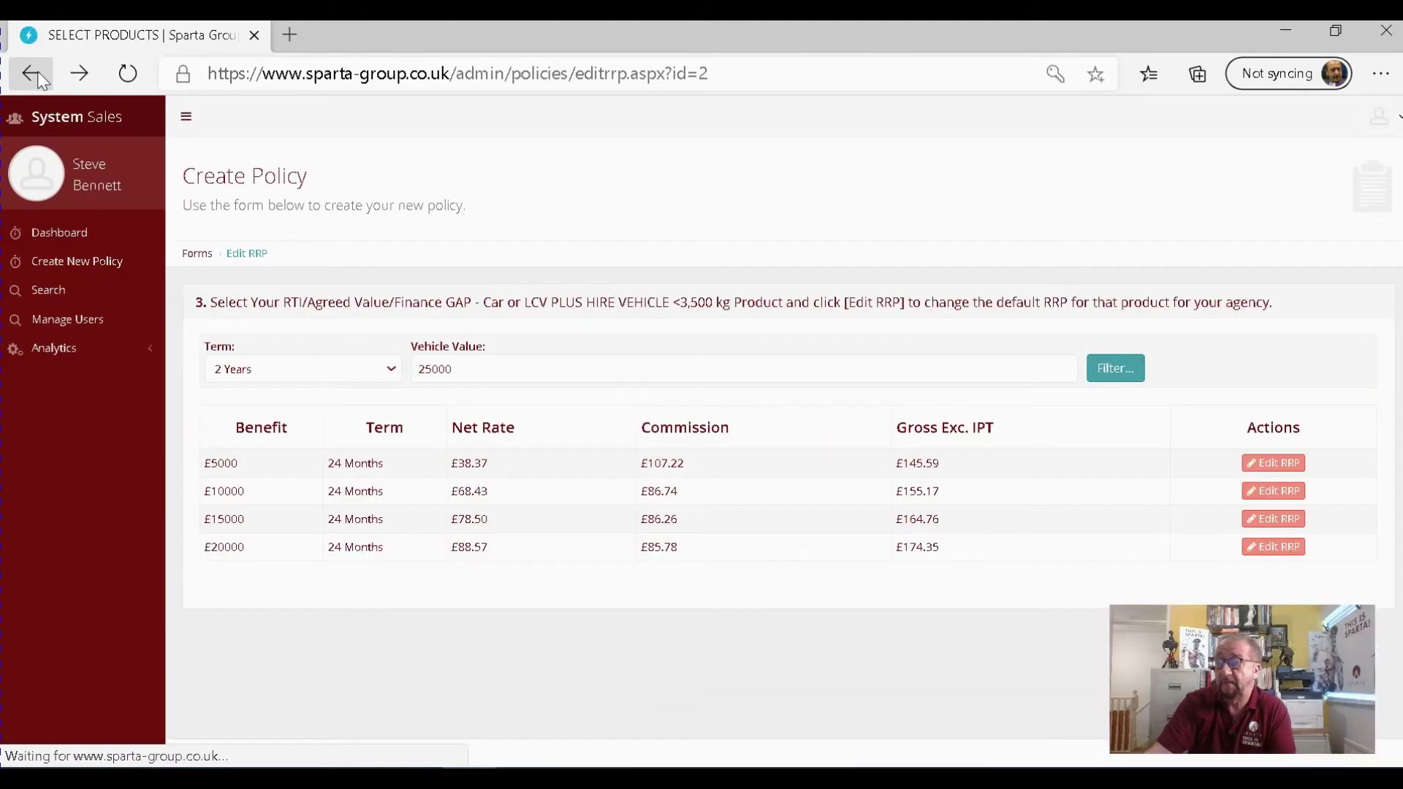
click(32, 74)
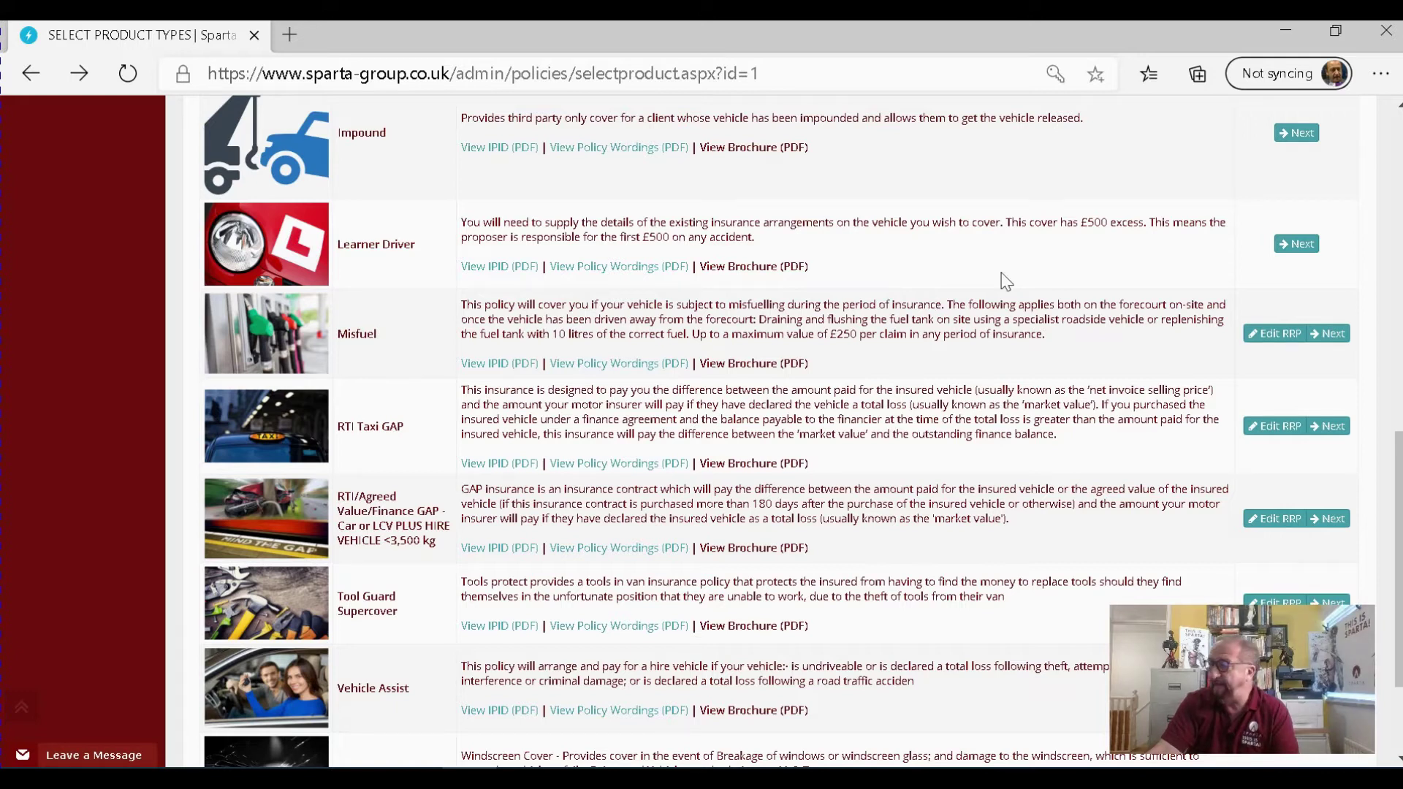
Start a new policy for the RTI/Agreed Value/Finance GAP car product with the 24-month term and £20000 benefit
click(1344, 529)
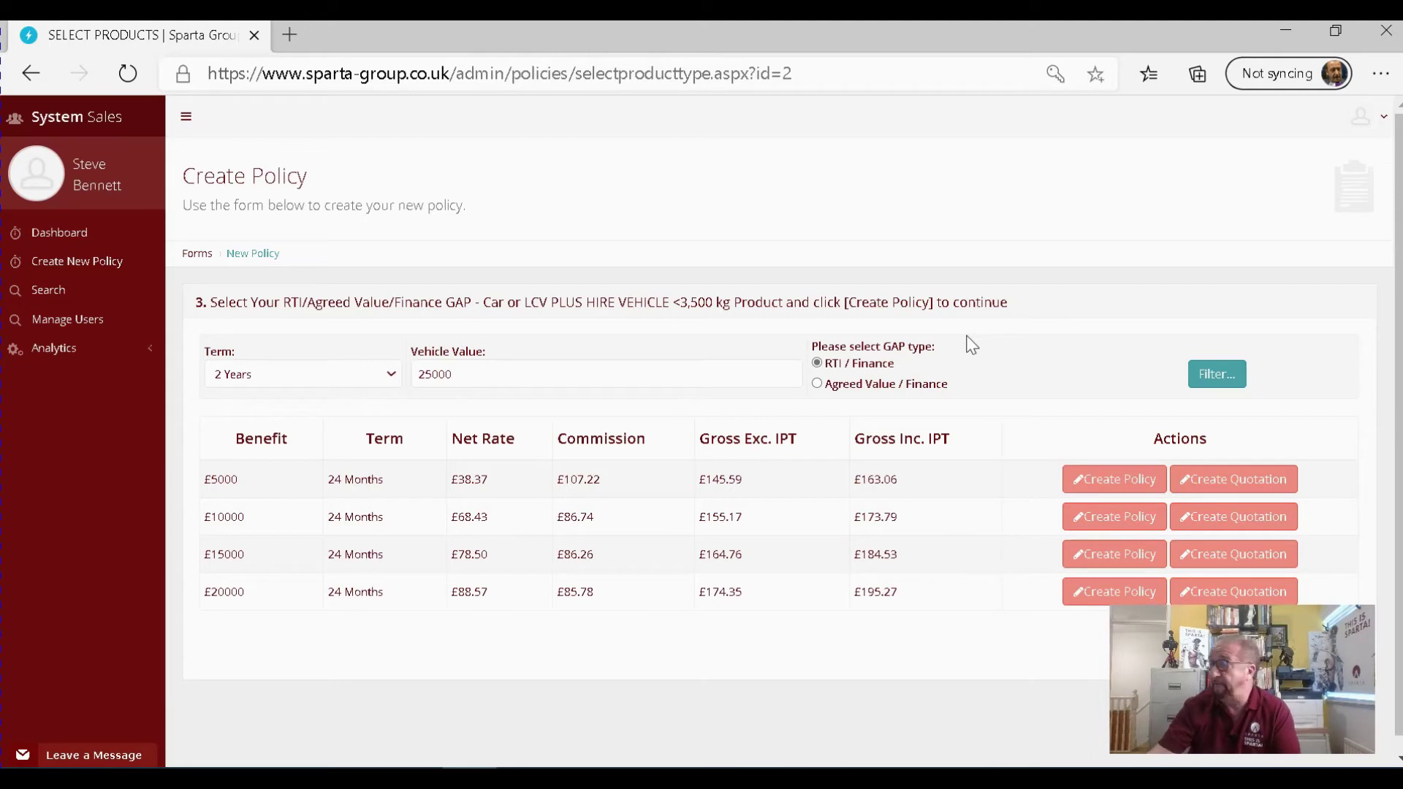
click(1113, 592)
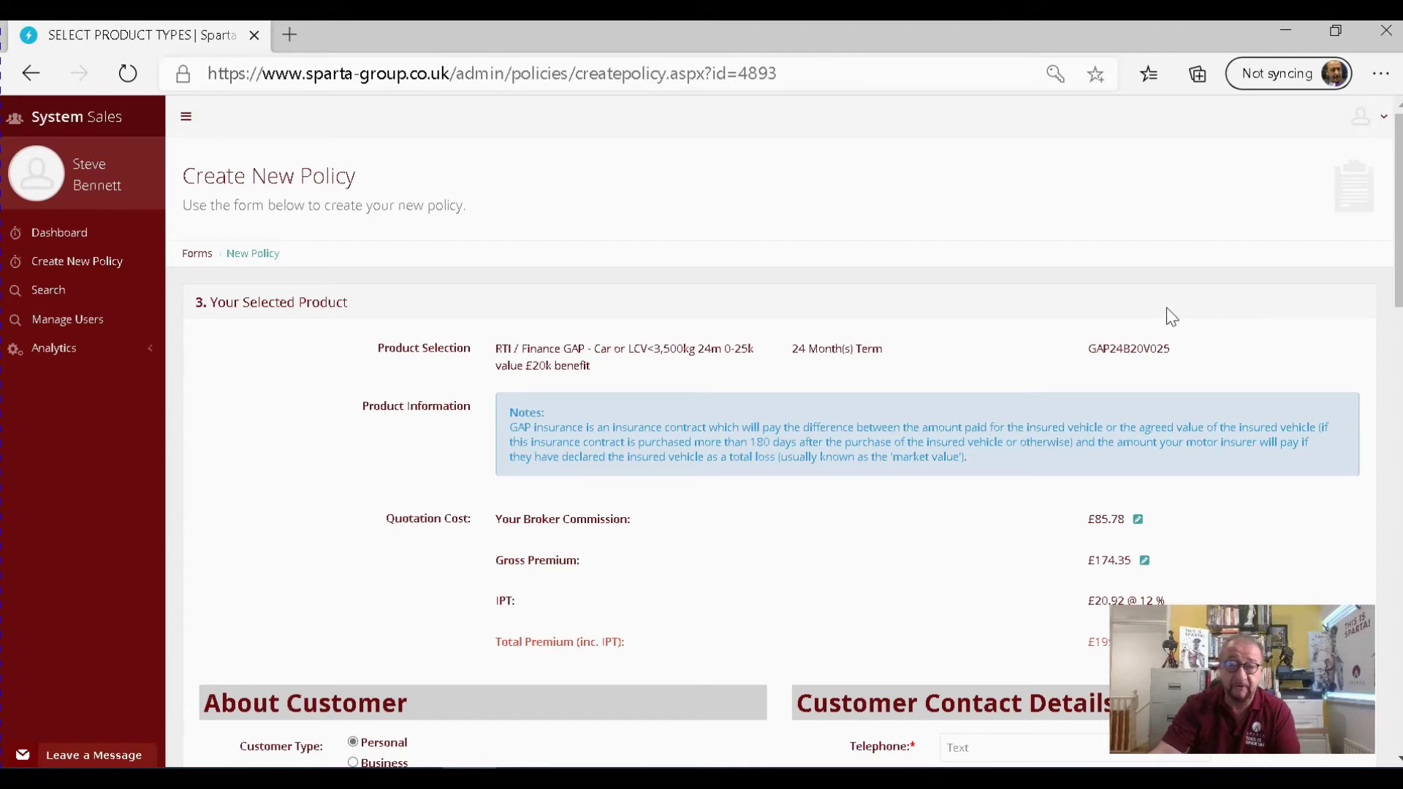
drag(488, 344, 644, 383)
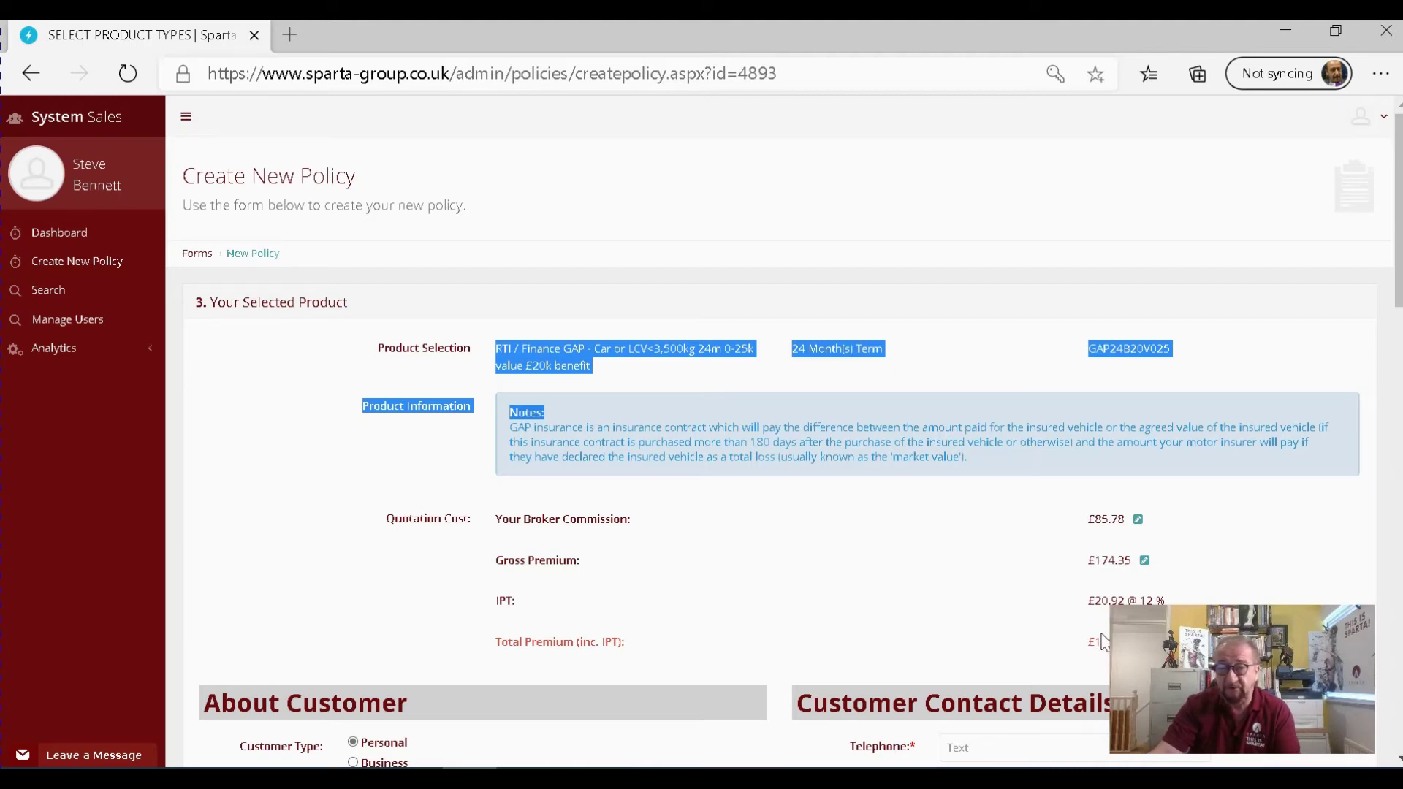
Set the broker commission in the quotation cost to 100.00 and update the premium
click(1137, 520)
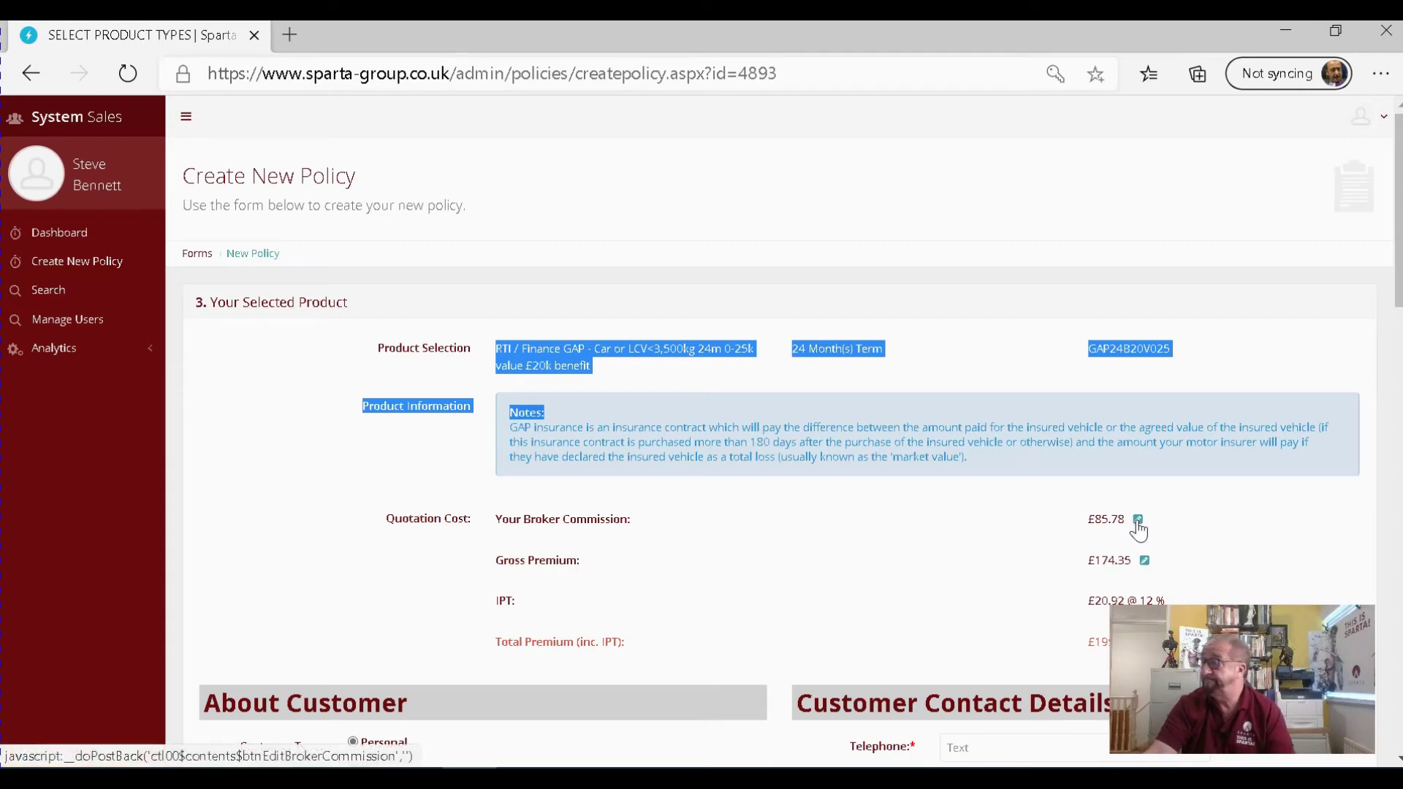
click(1137, 521)
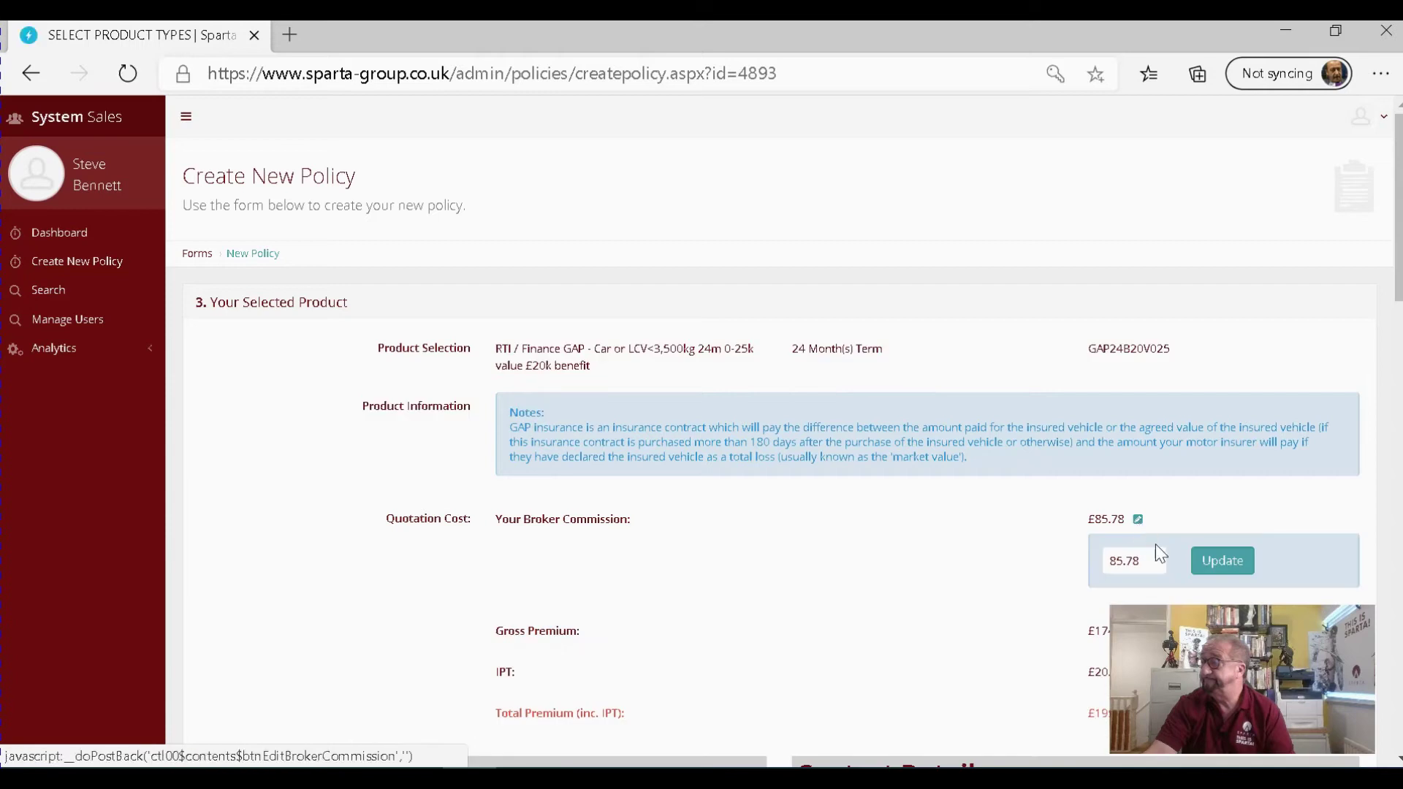
drag(1161, 561, 1090, 567)
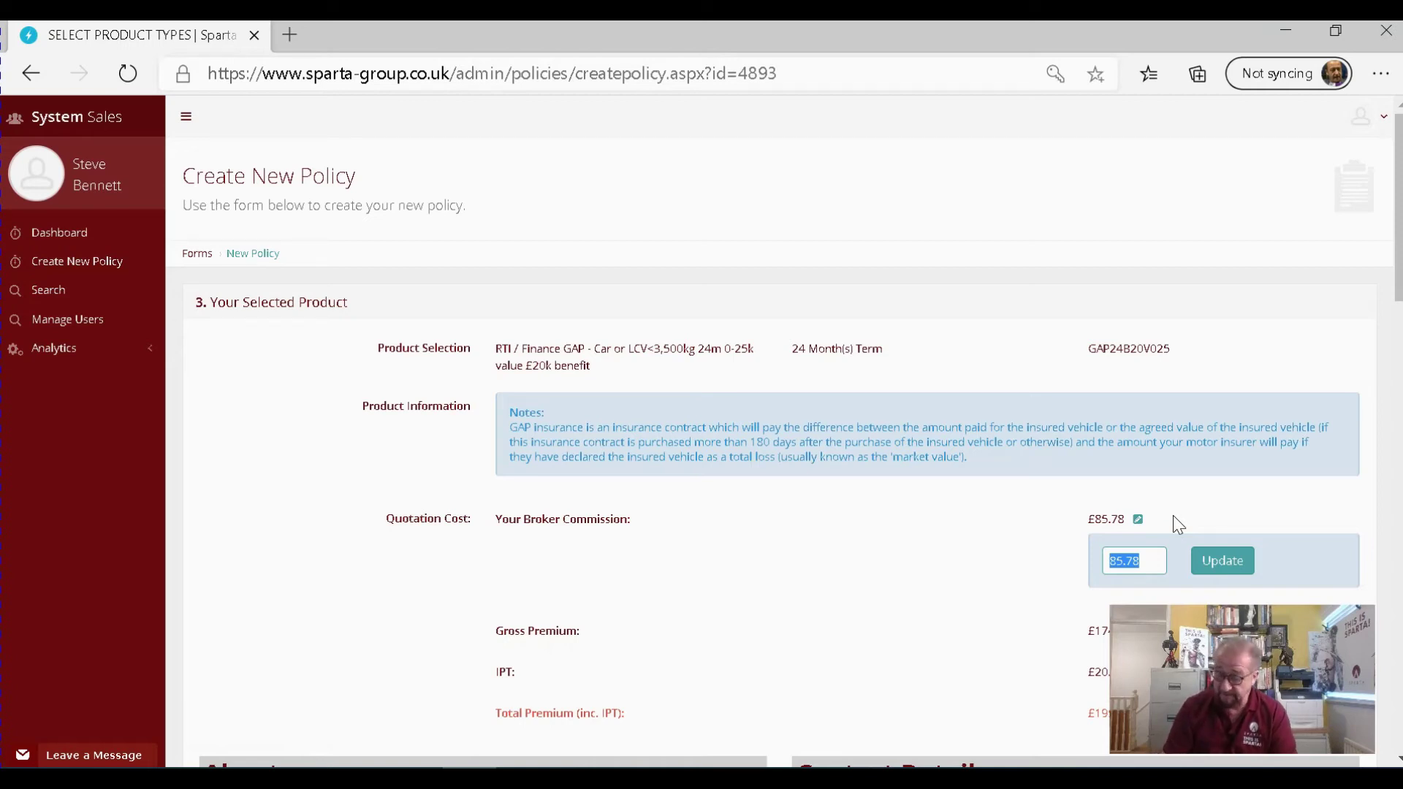
text(10)
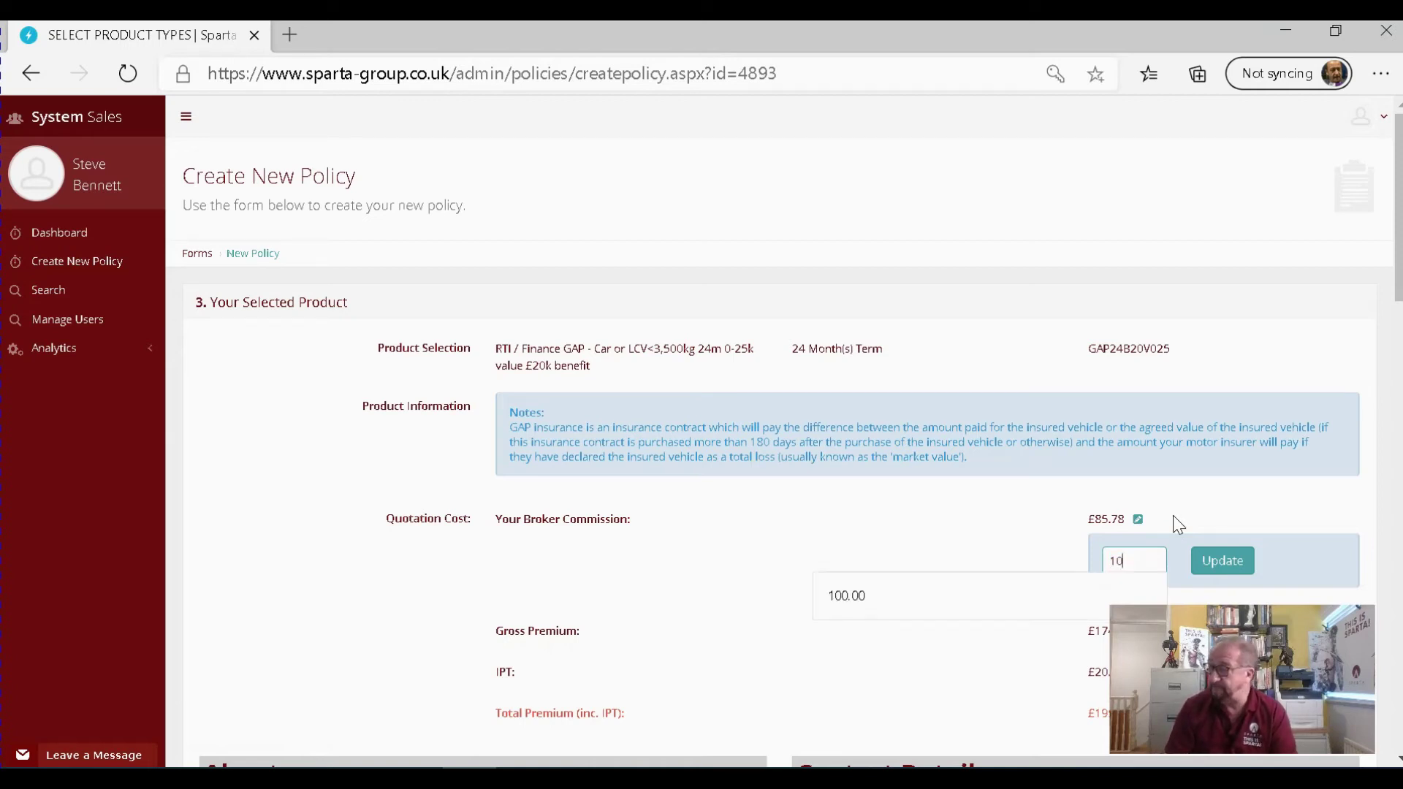
text(0.00)
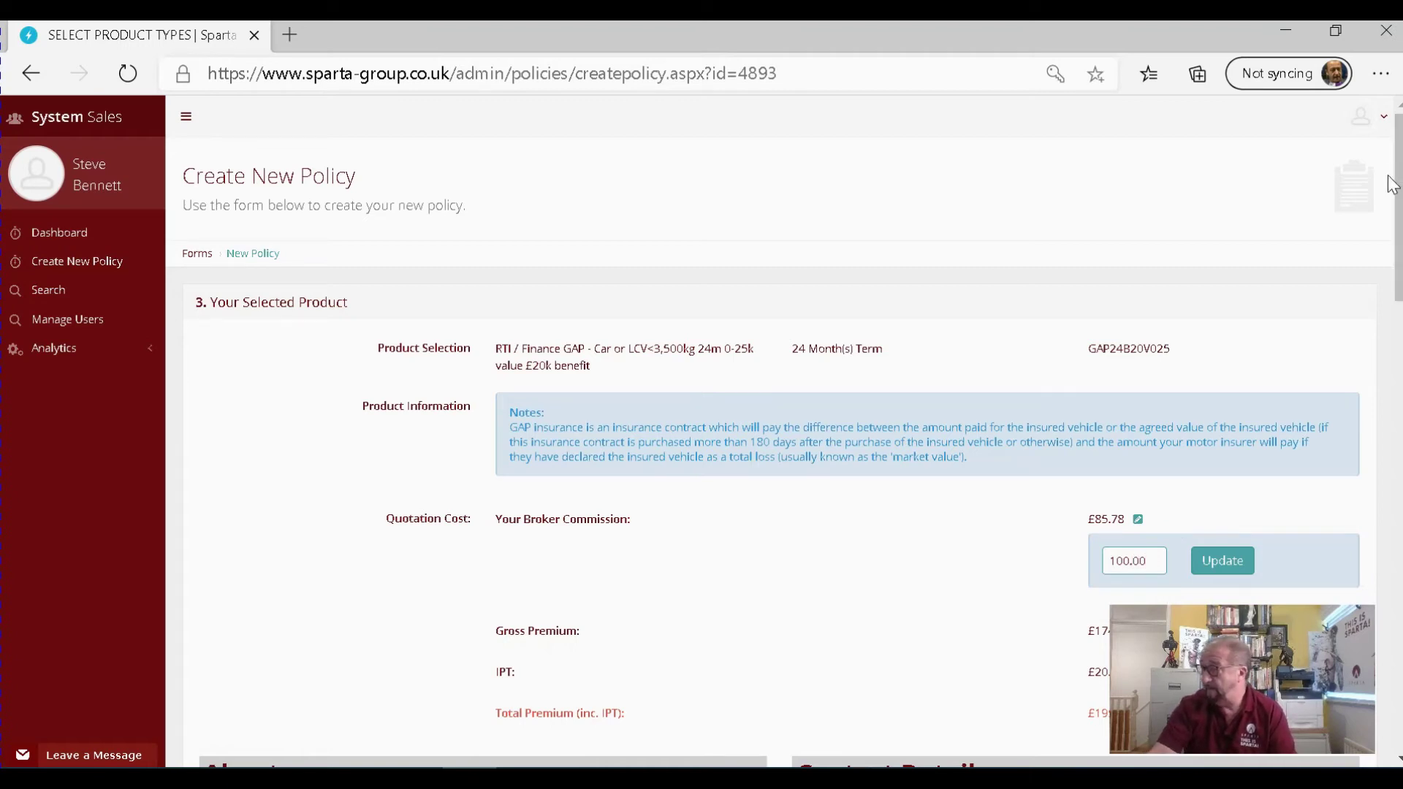
scroll(1398, 219, down, 3)
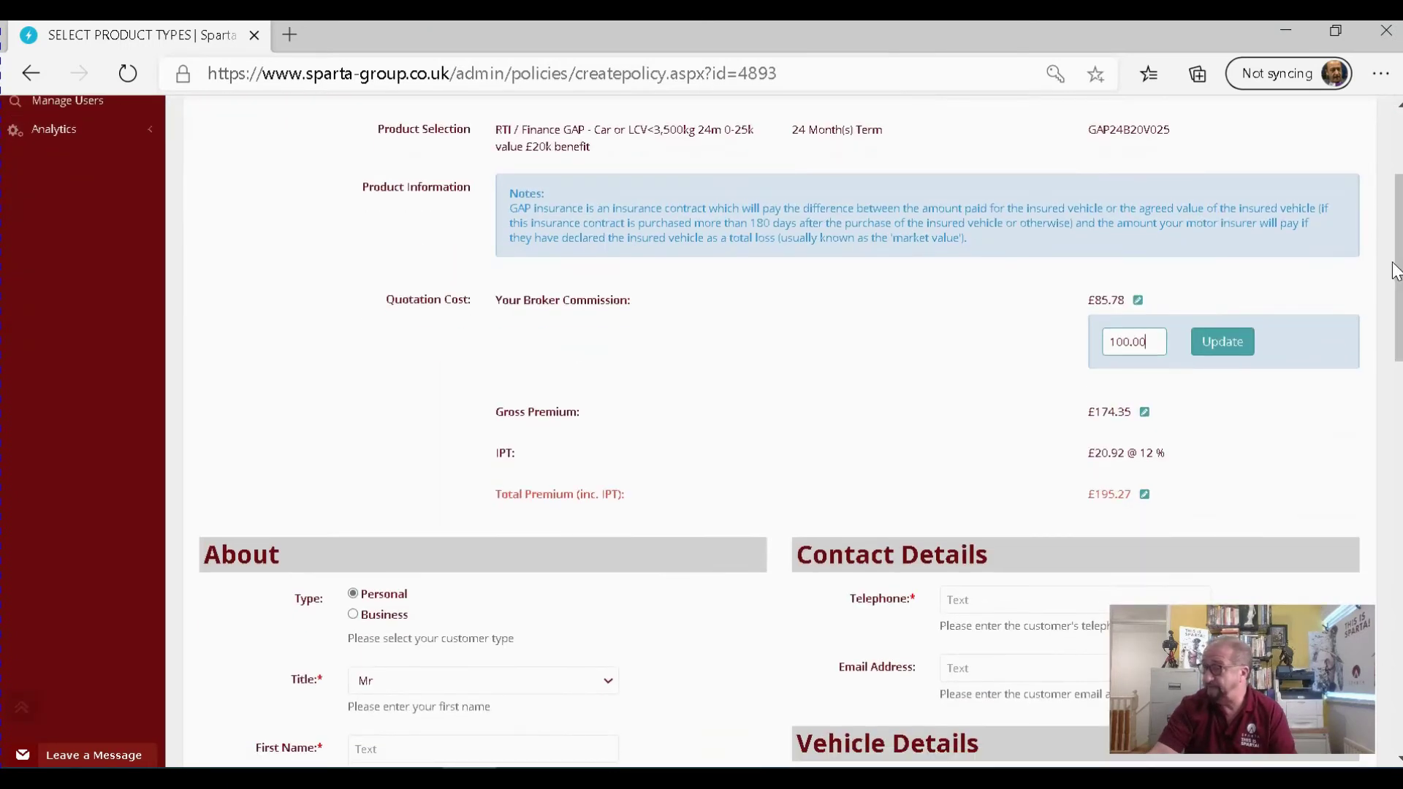
click(1237, 349)
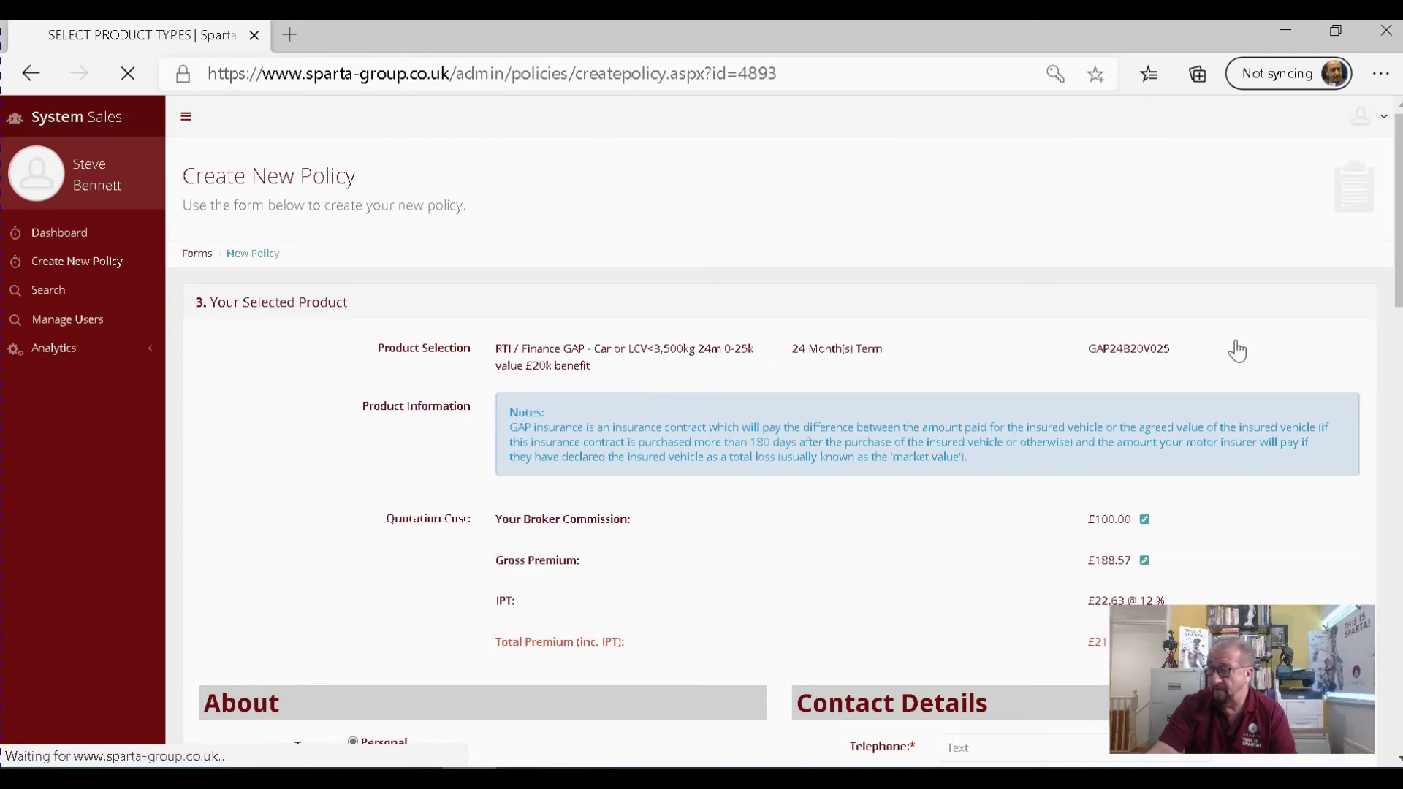
Examine the customer, vehicle and finance sections of the policy form and view the start date calendar without choosing a new date
drag(1399, 270, 1399, 376)
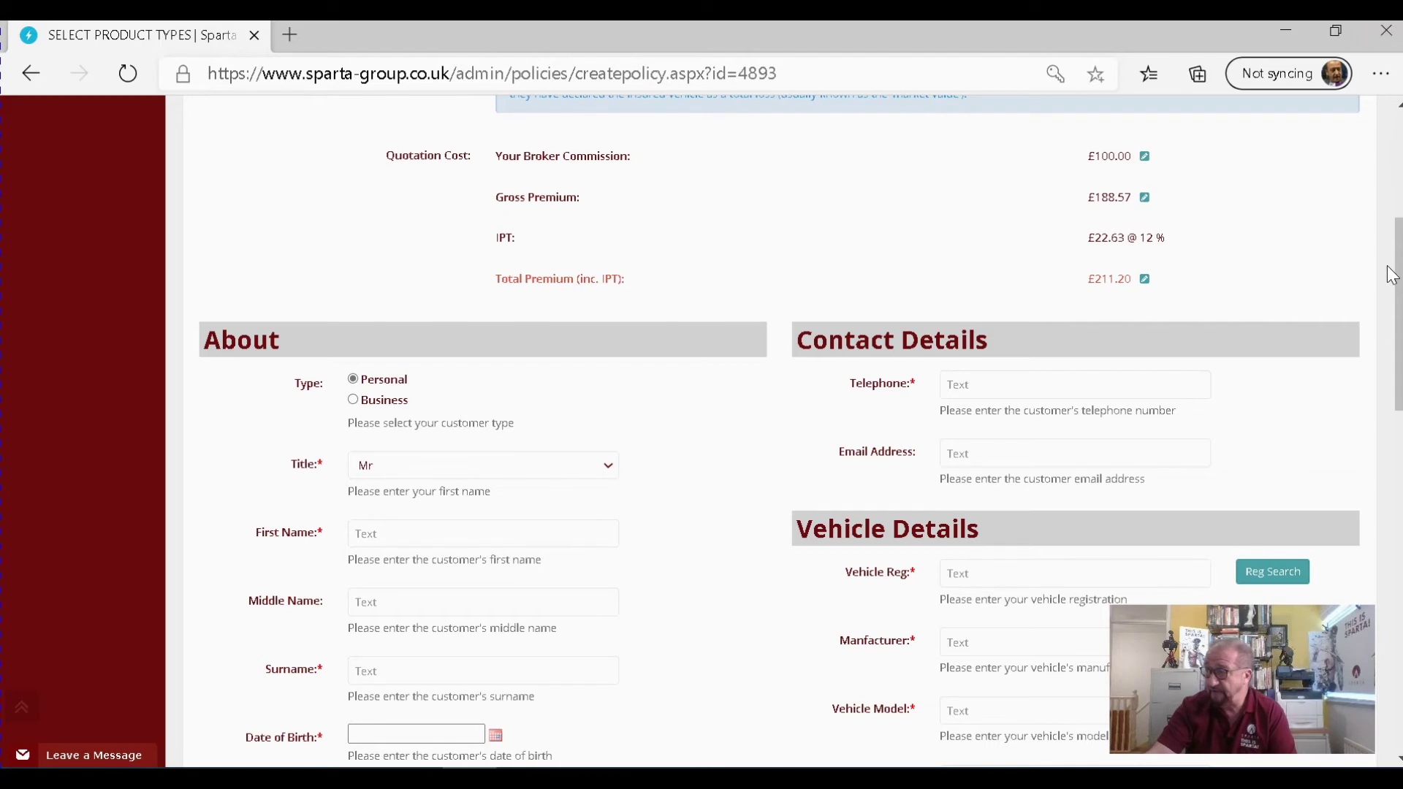
drag(1397, 274, 1399, 606)
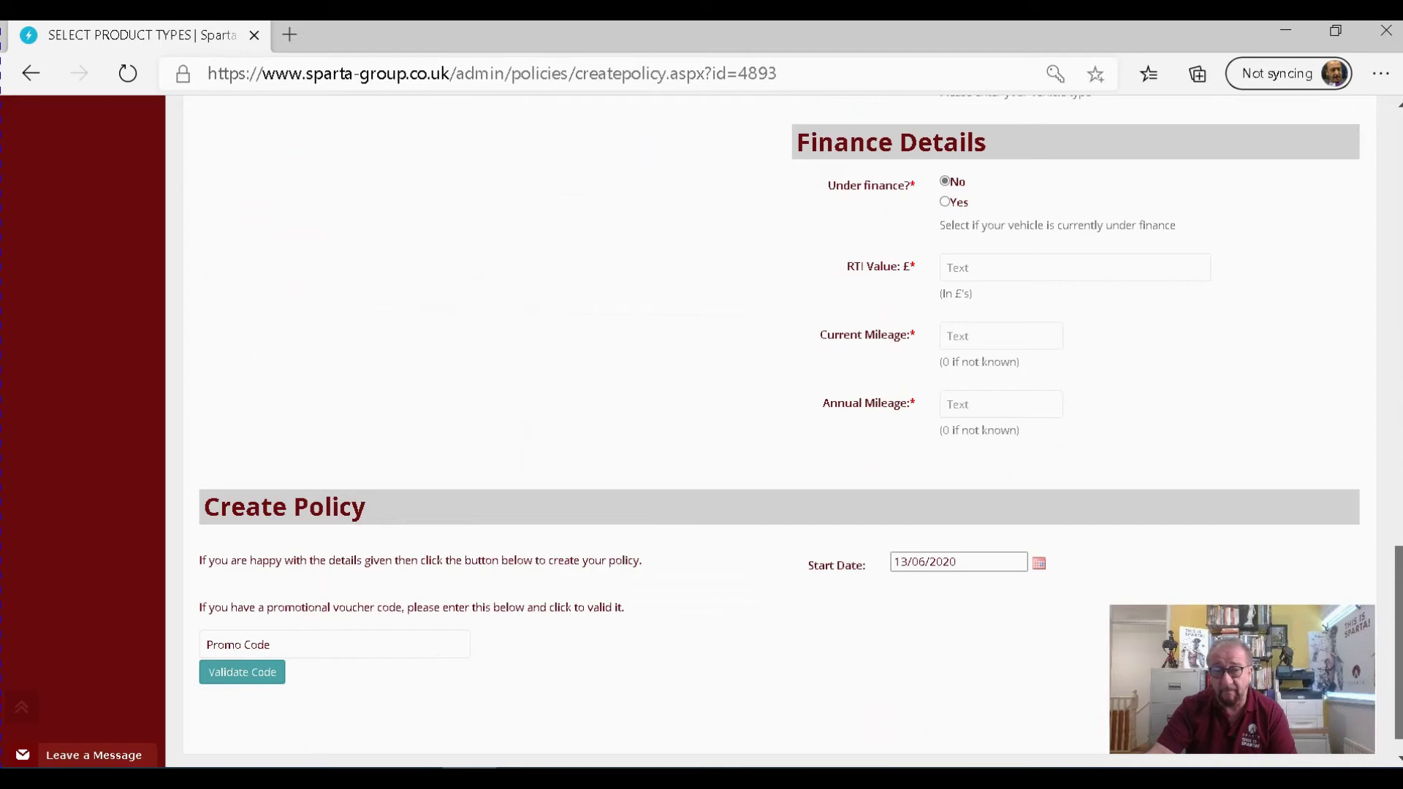
drag(1399, 606, 1399, 608)
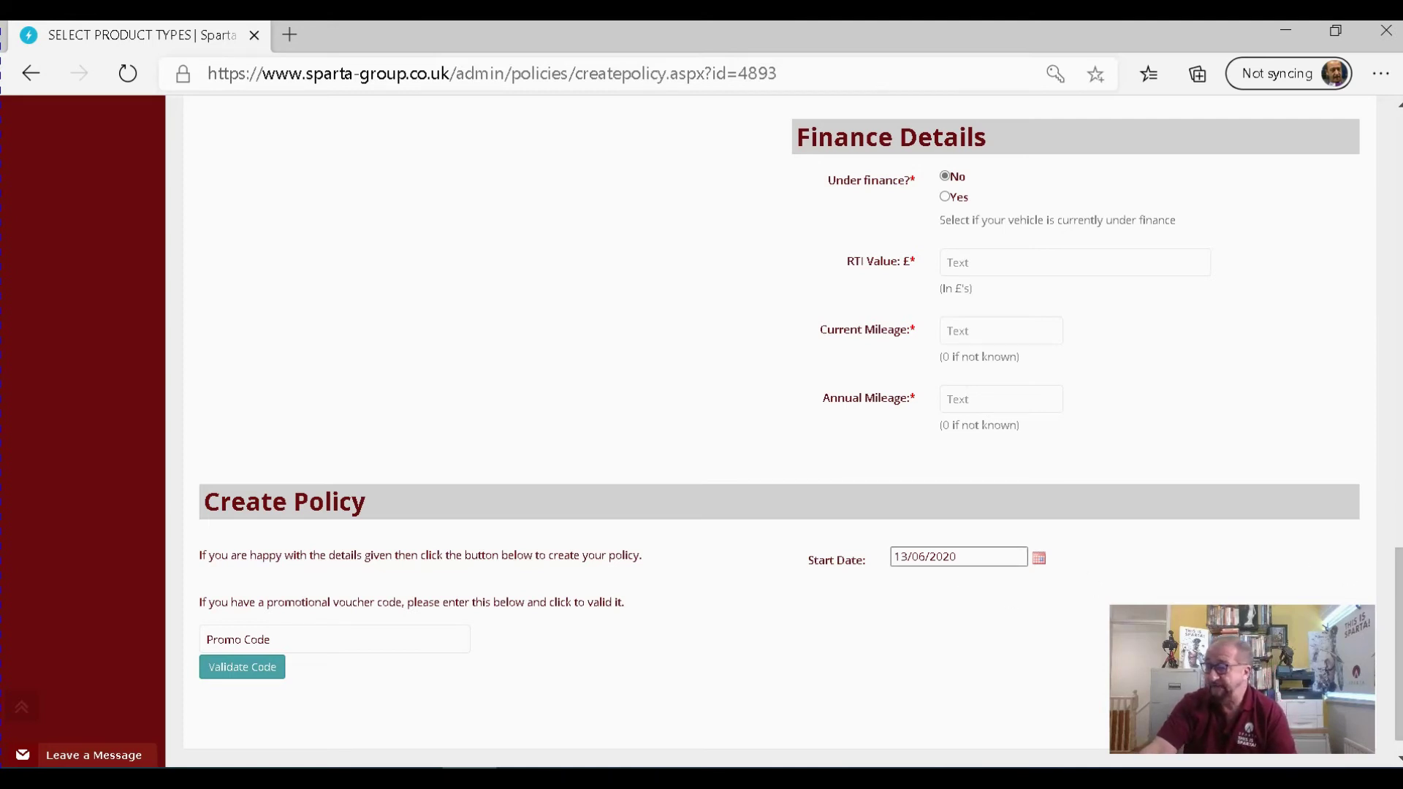
click(967, 558)
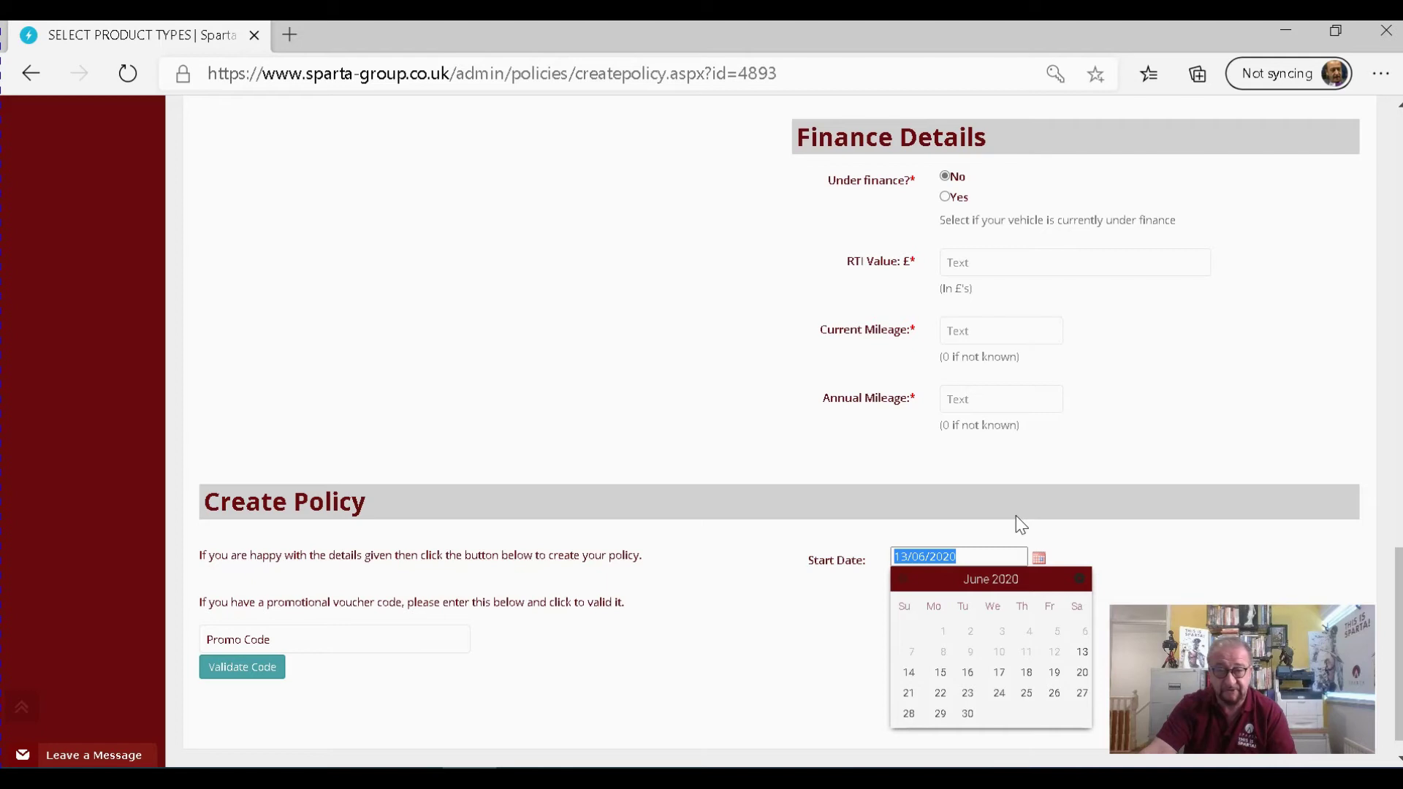
click(1165, 576)
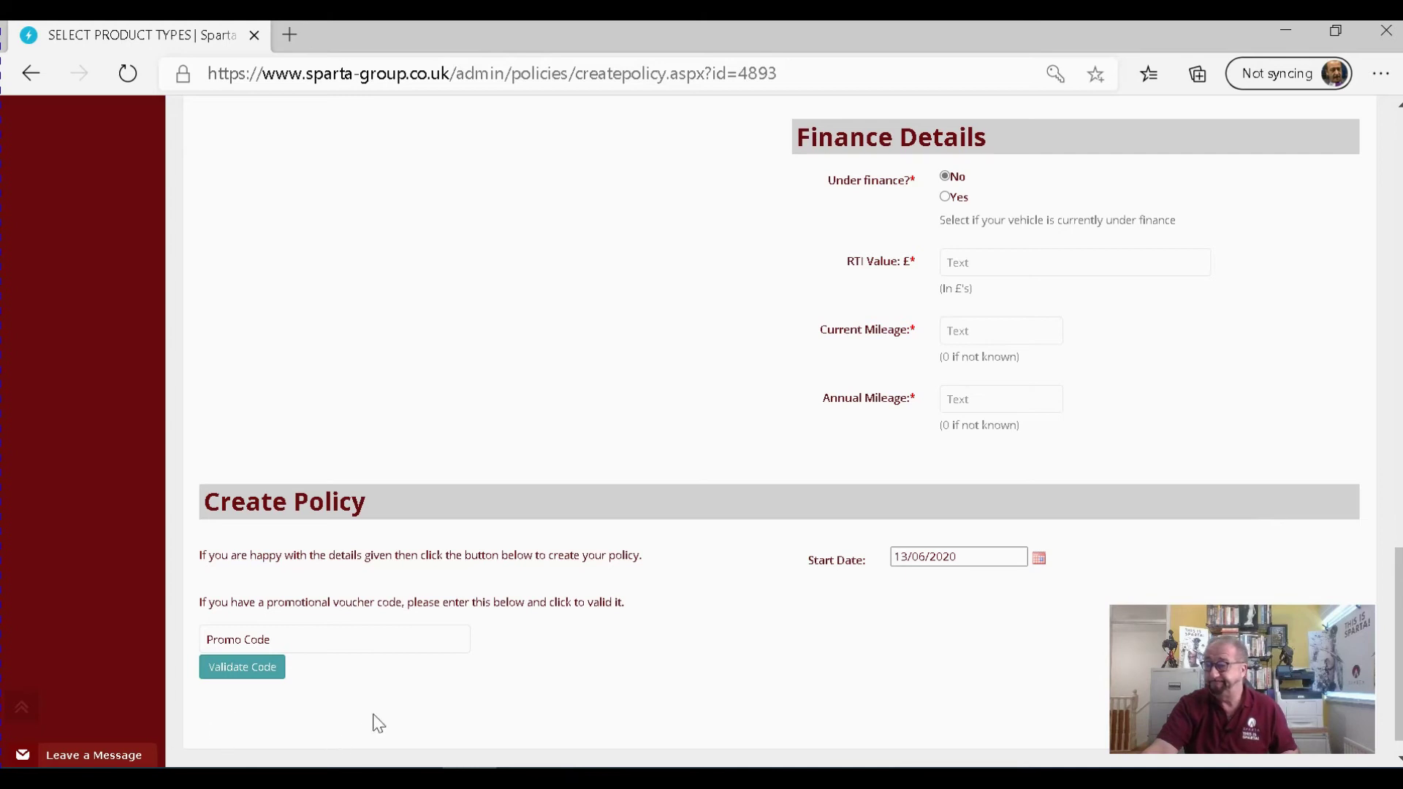
Leave the new policy form without creating the policy and return to the dashboard's Product Library
click(29, 76)
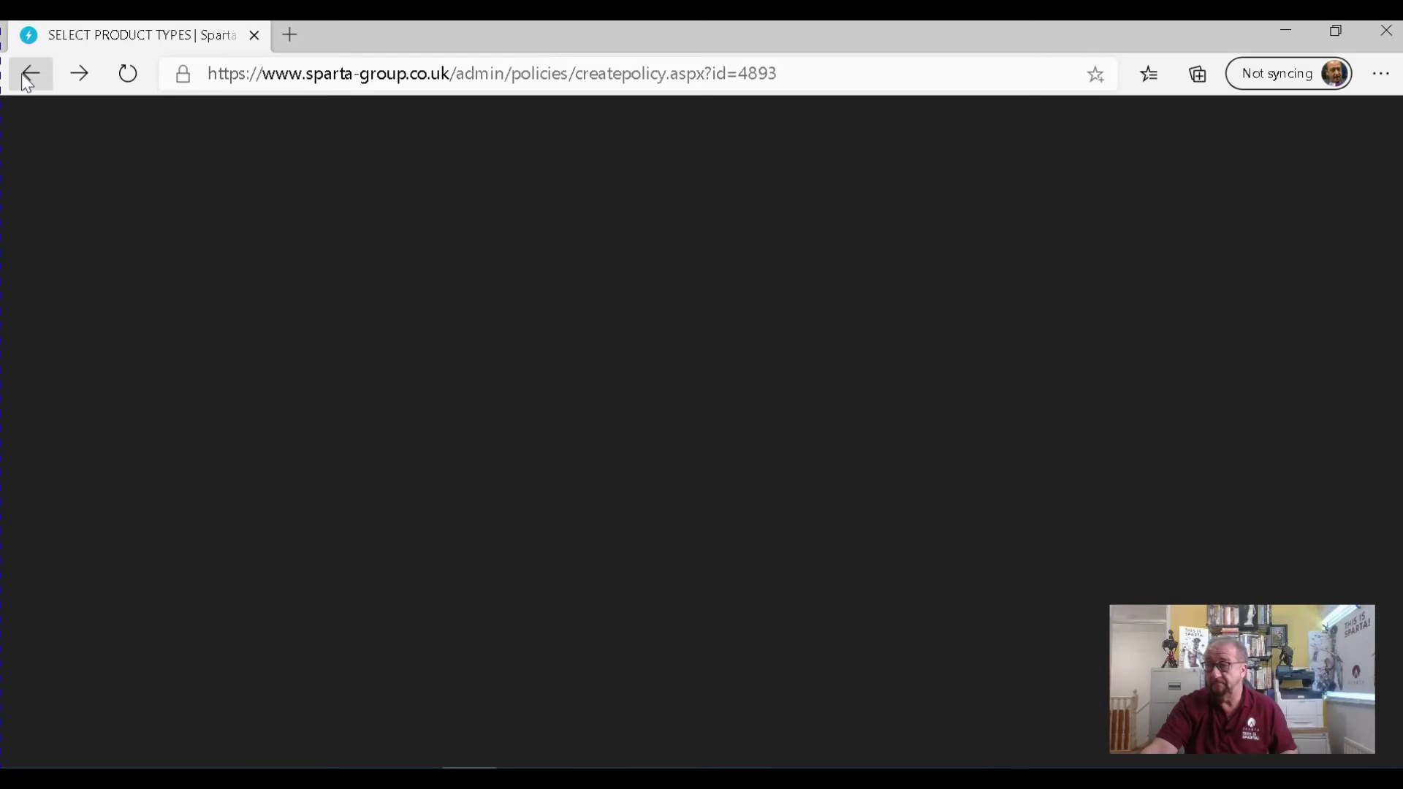
click(125, 72)
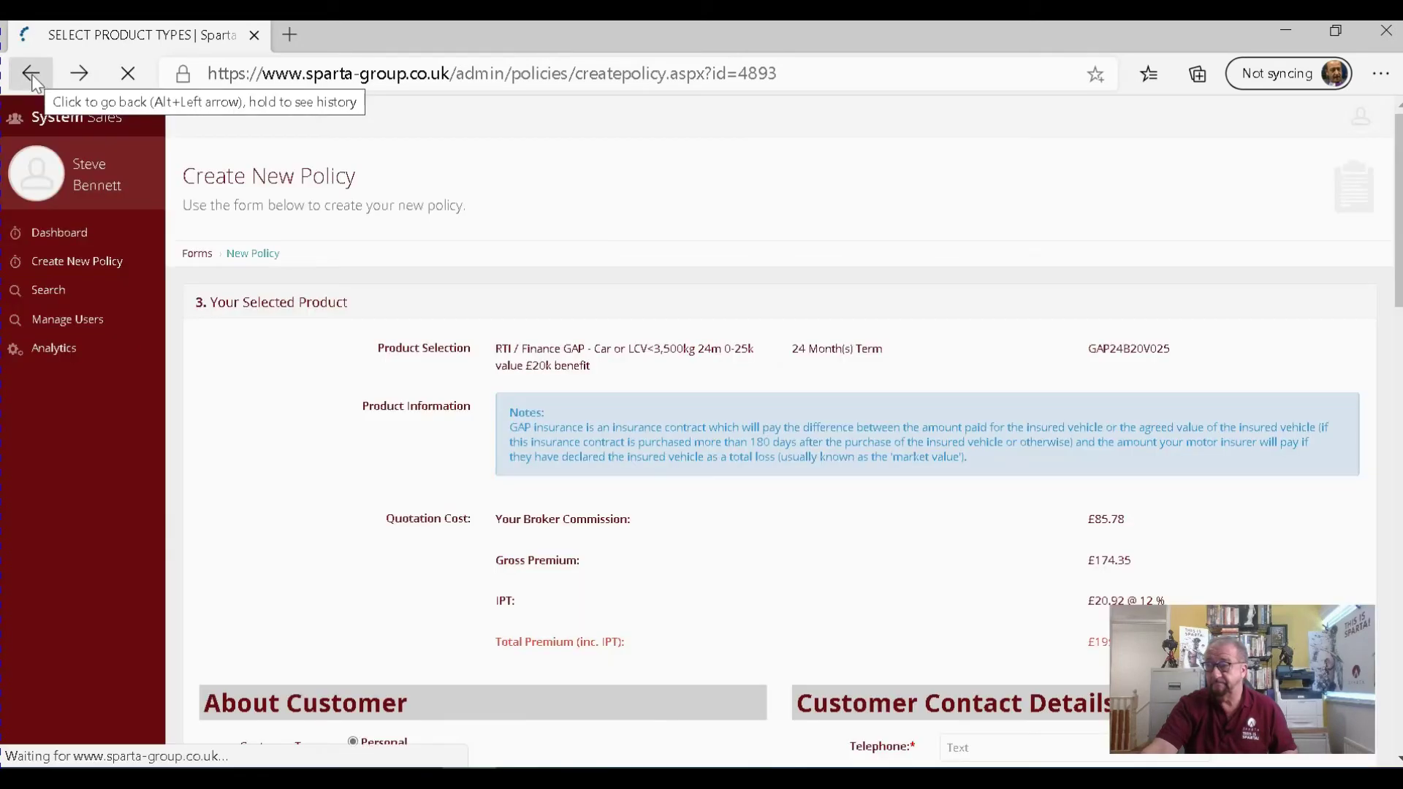
click(32, 73)
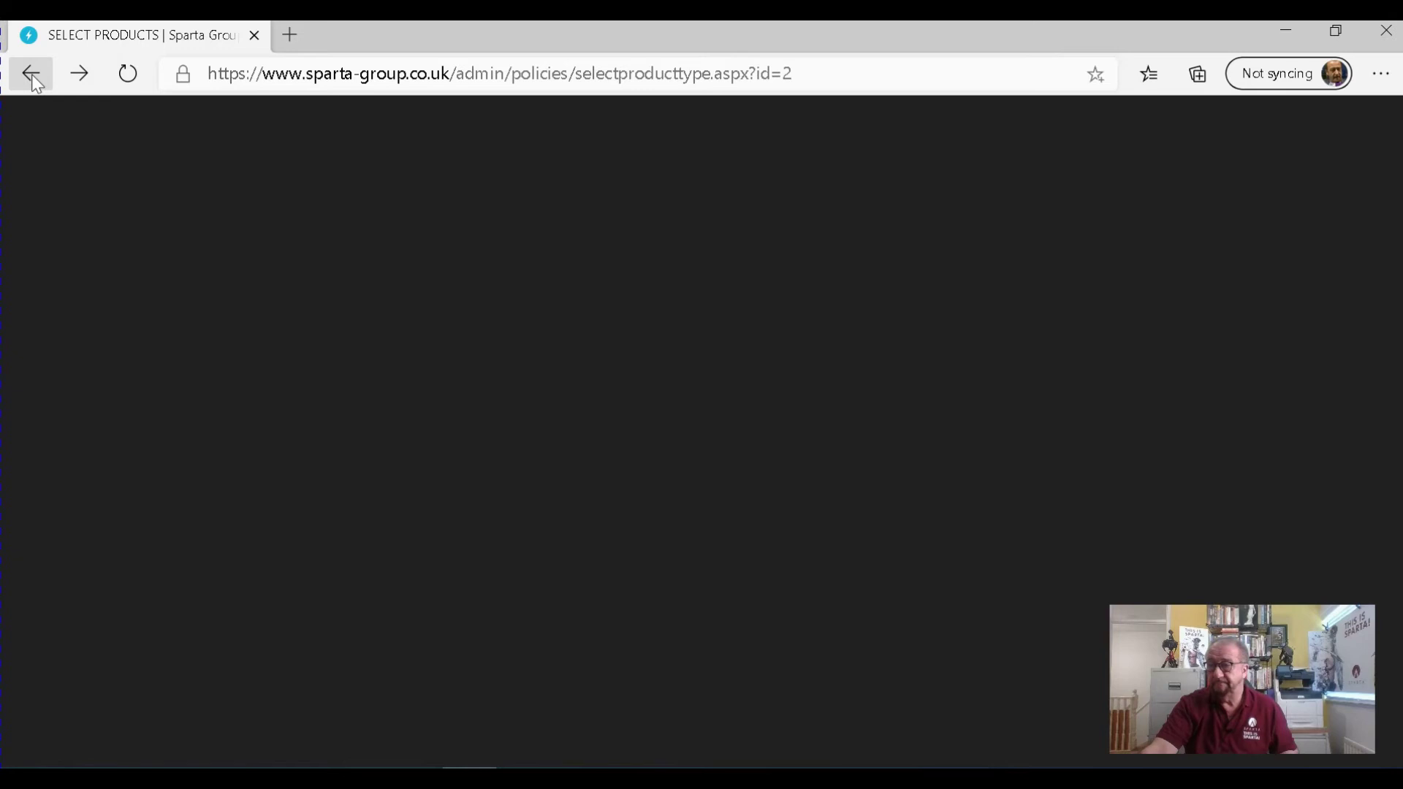
click(32, 73)
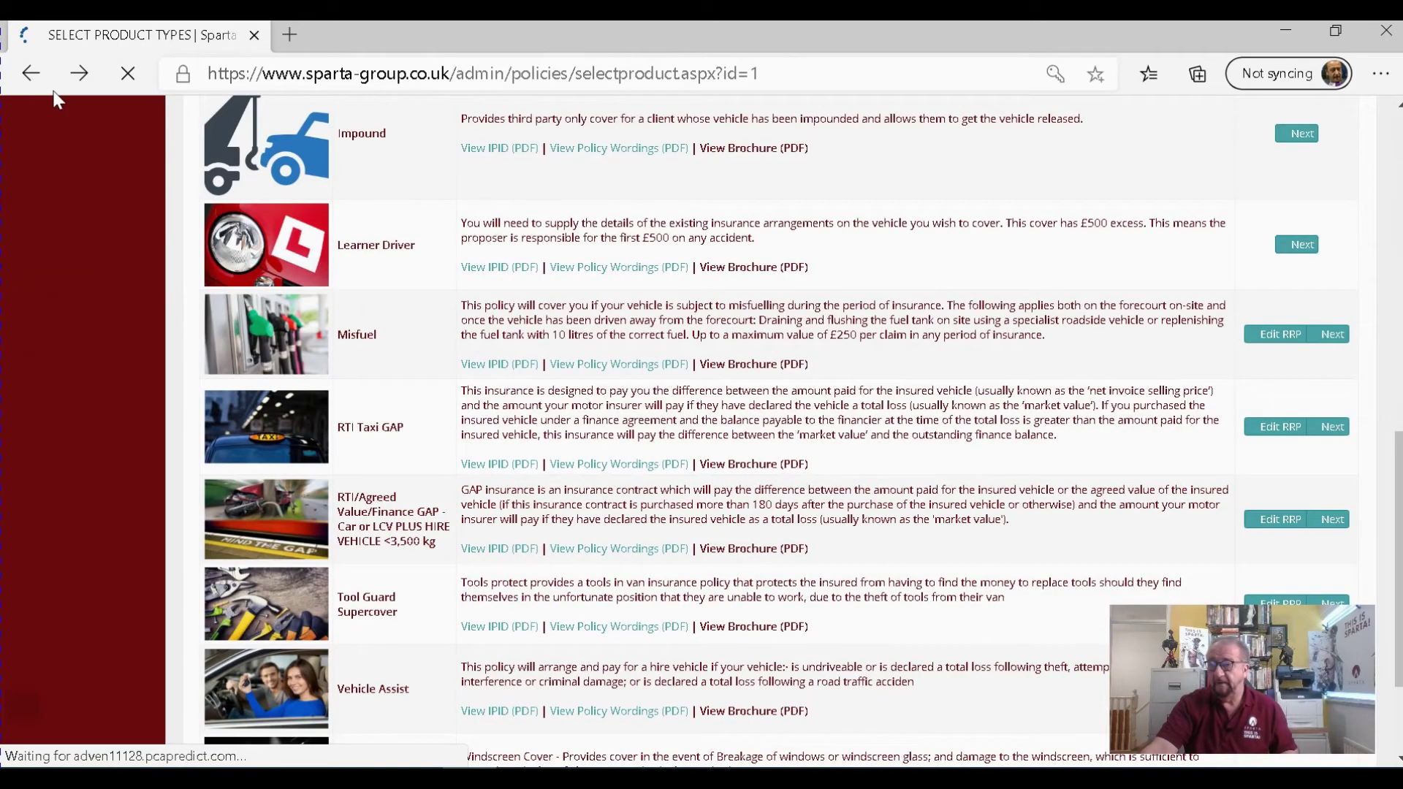
click(30, 71)
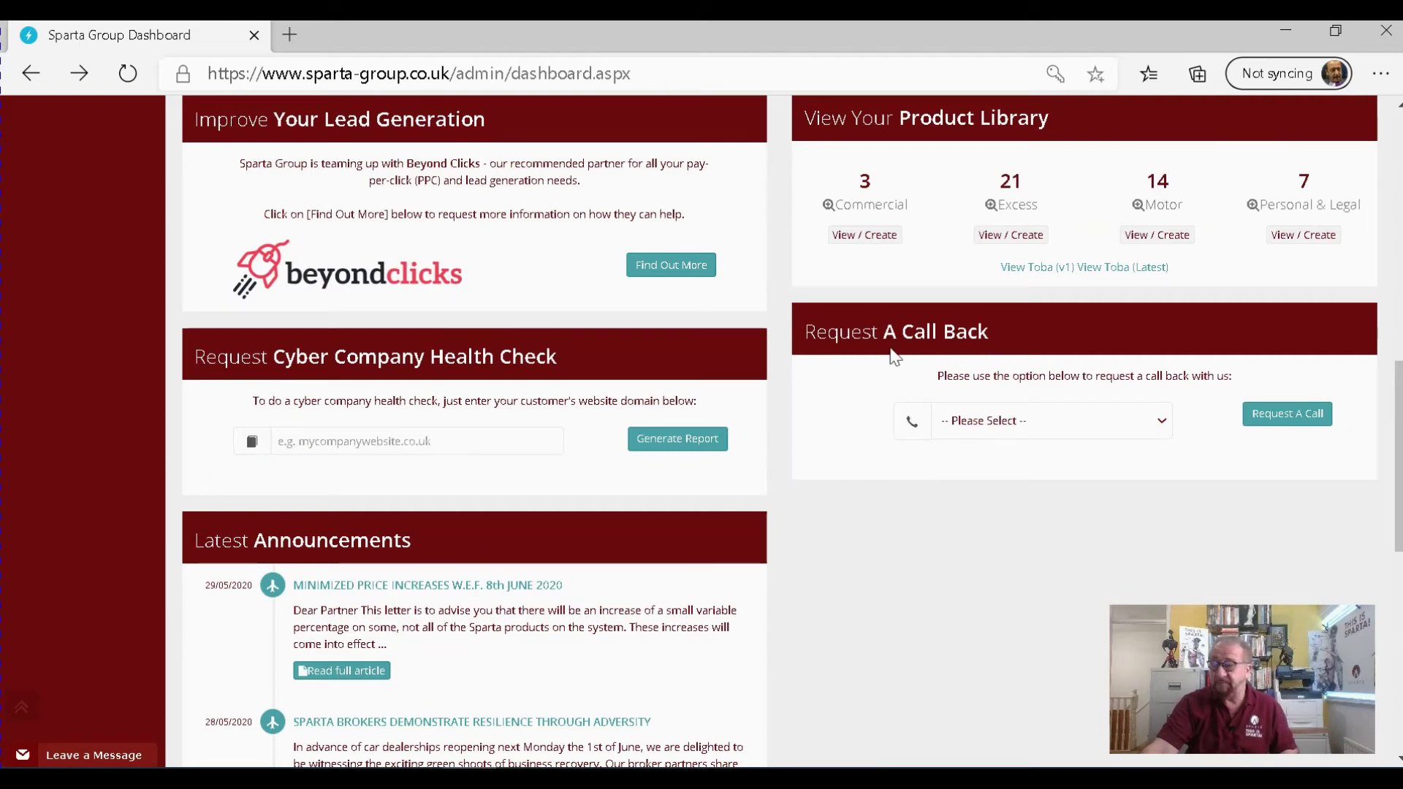
Open the Excess range from the Product Library and look through its full product list down to Tradesman
click(1018, 238)
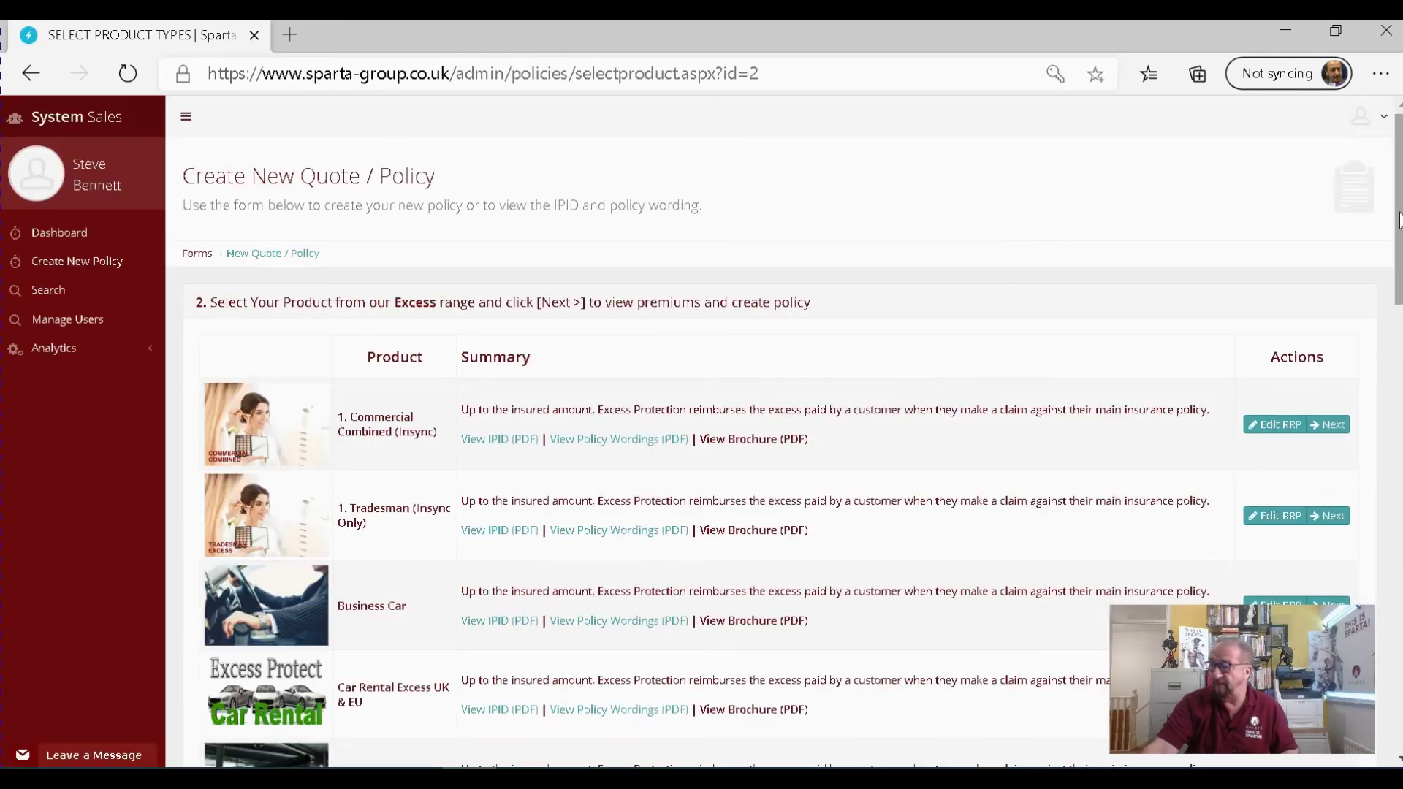
drag(1399, 221, 1400, 249)
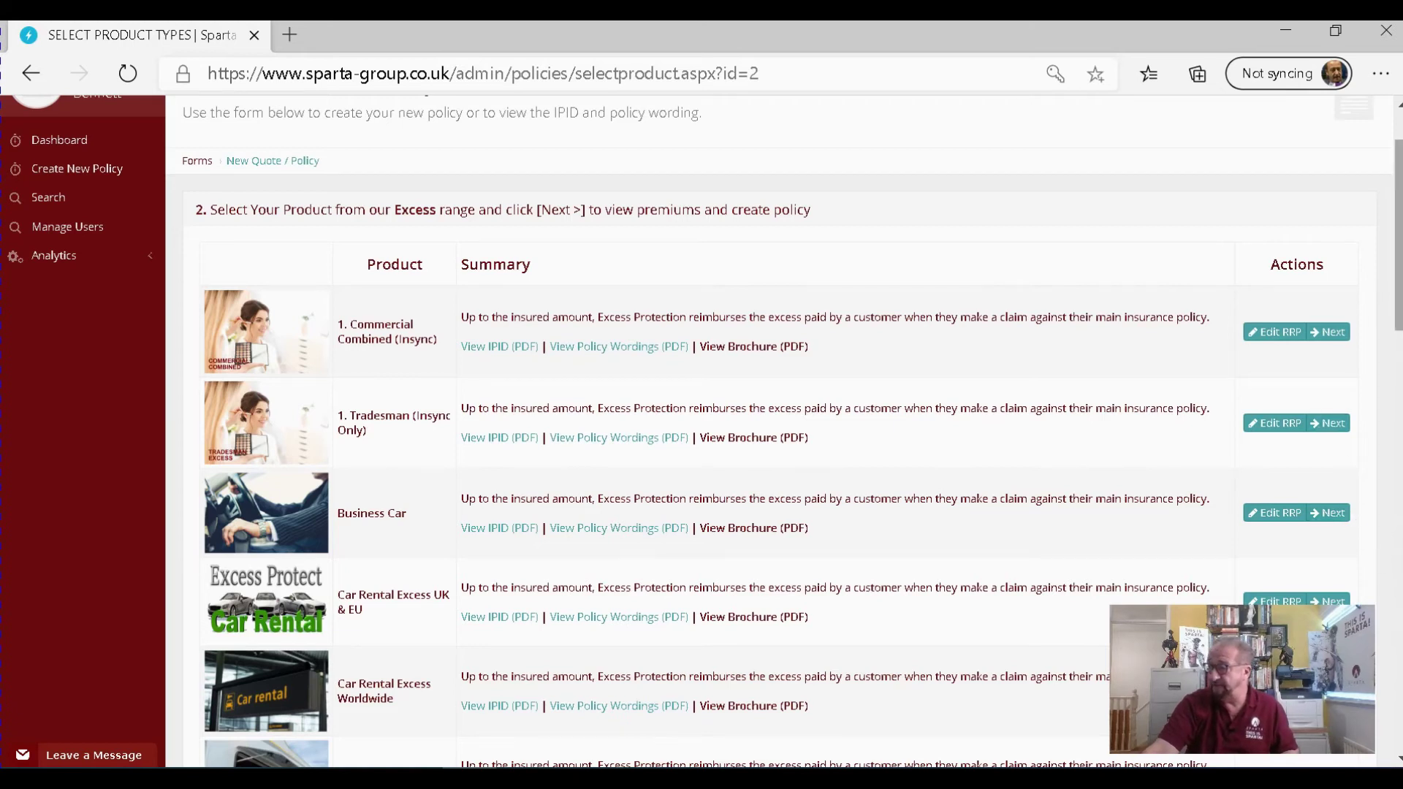
scroll(701, 431, down, 1)
scroll(701, 431, down, 1)
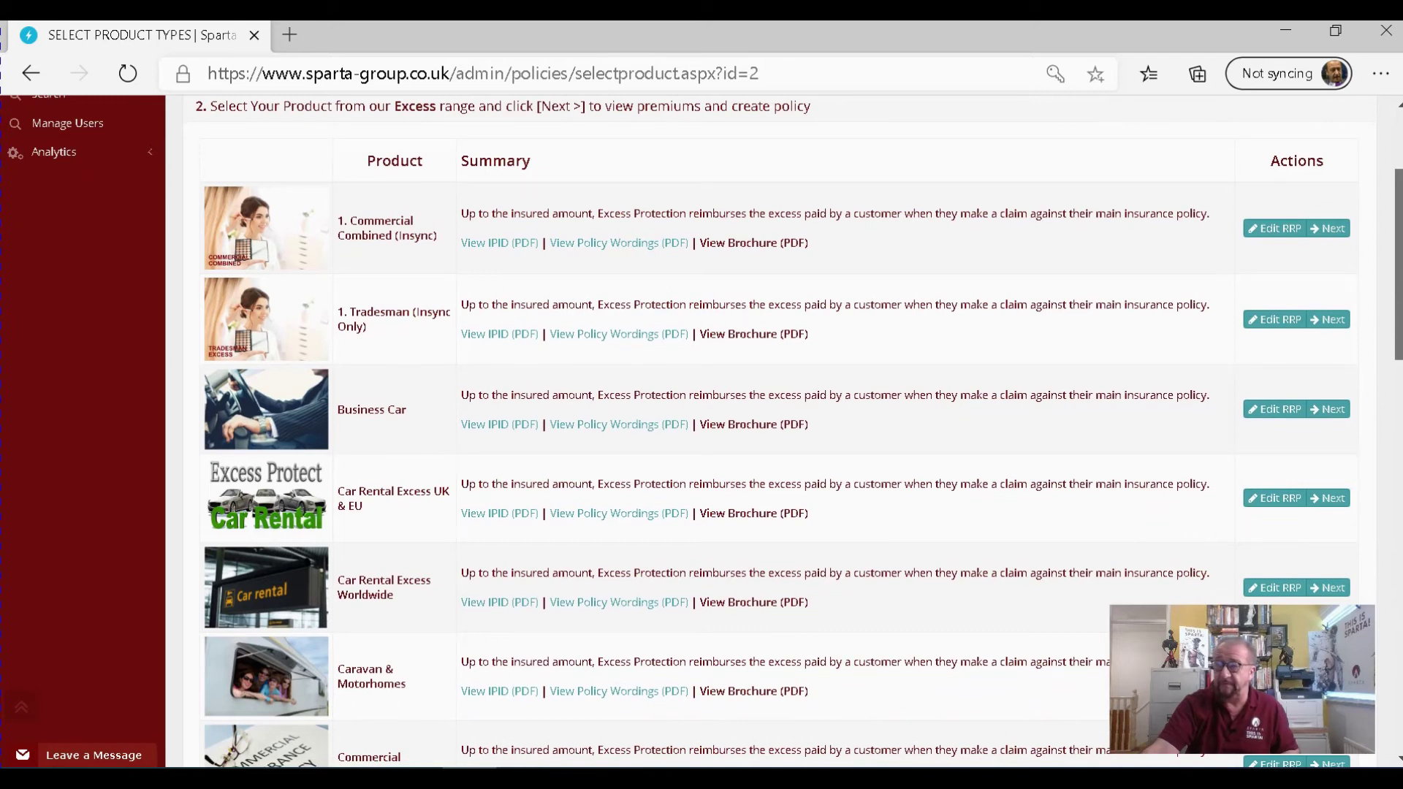
drag(1399, 322, 1400, 643)
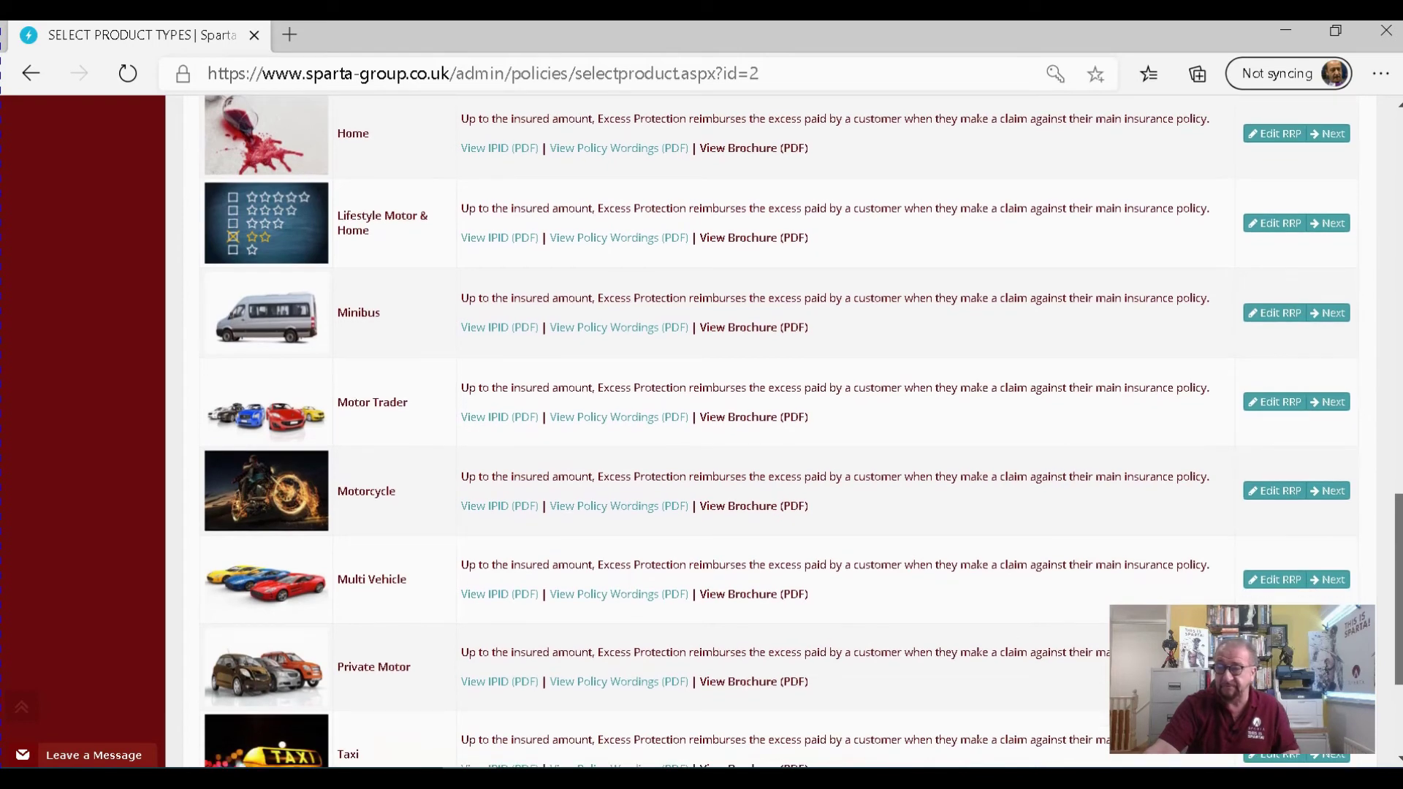
drag(1400, 643, 1400, 696)
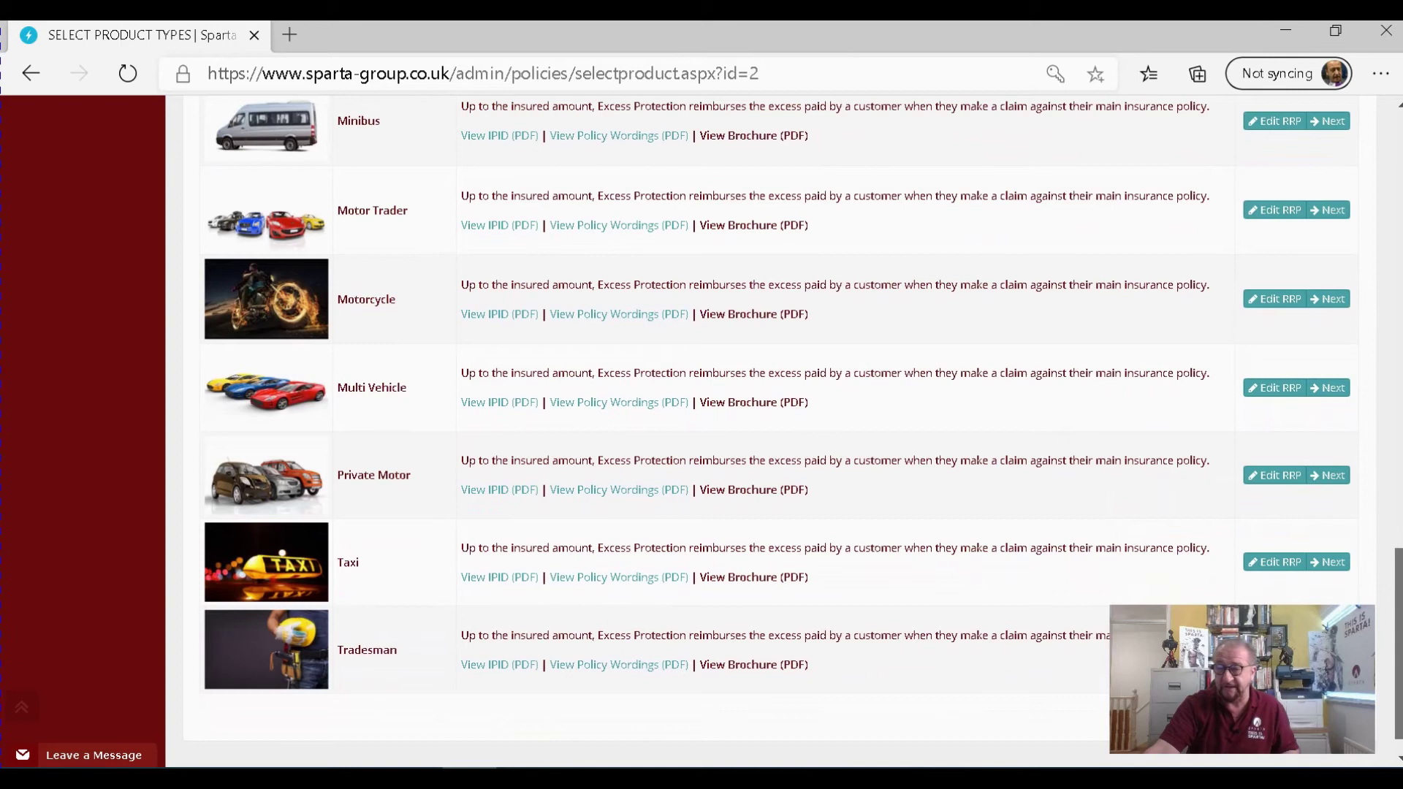
drag(1399, 696, 1399, 557)
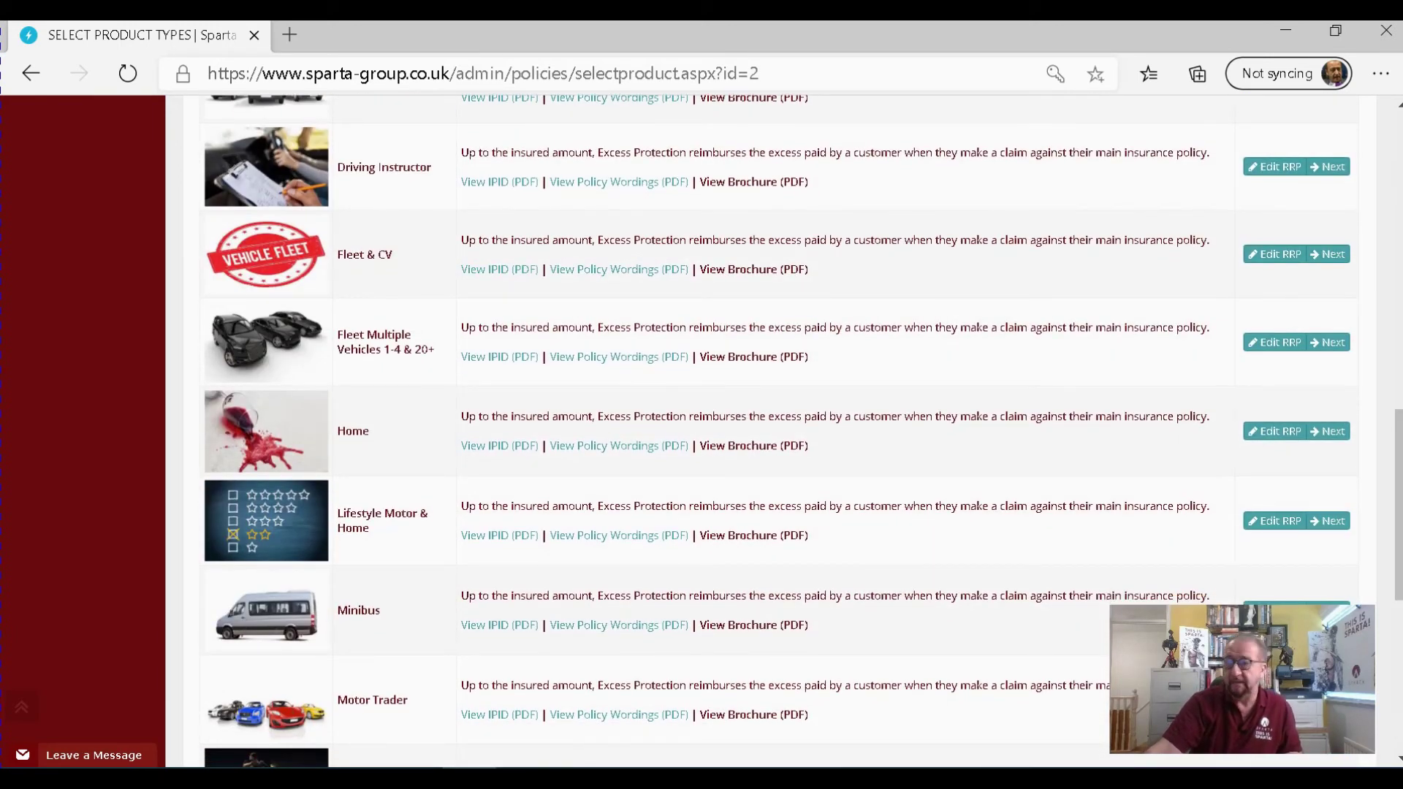
From the dashboard's Product Library, view the Personal & Legal product list and the Commercial product list
click(31, 75)
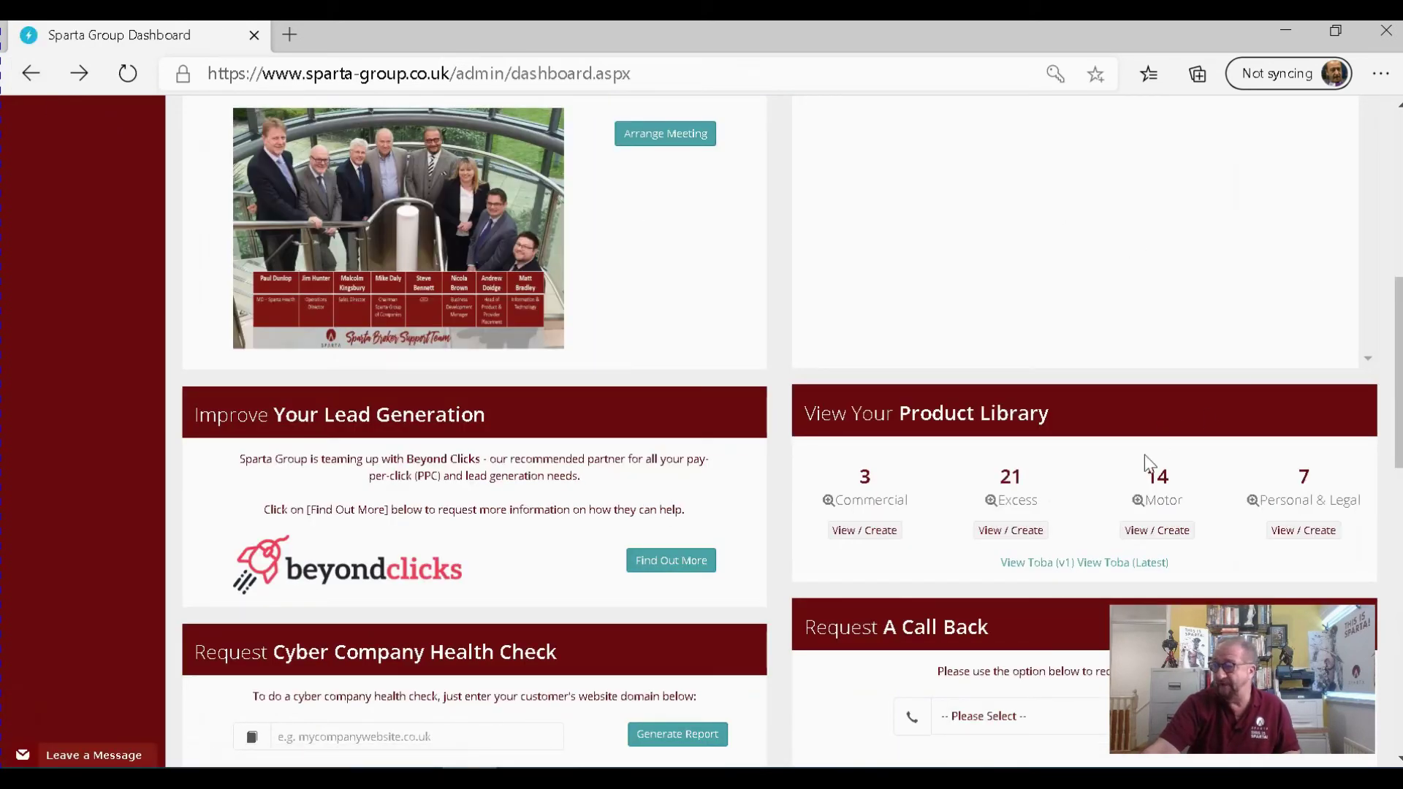
click(1312, 540)
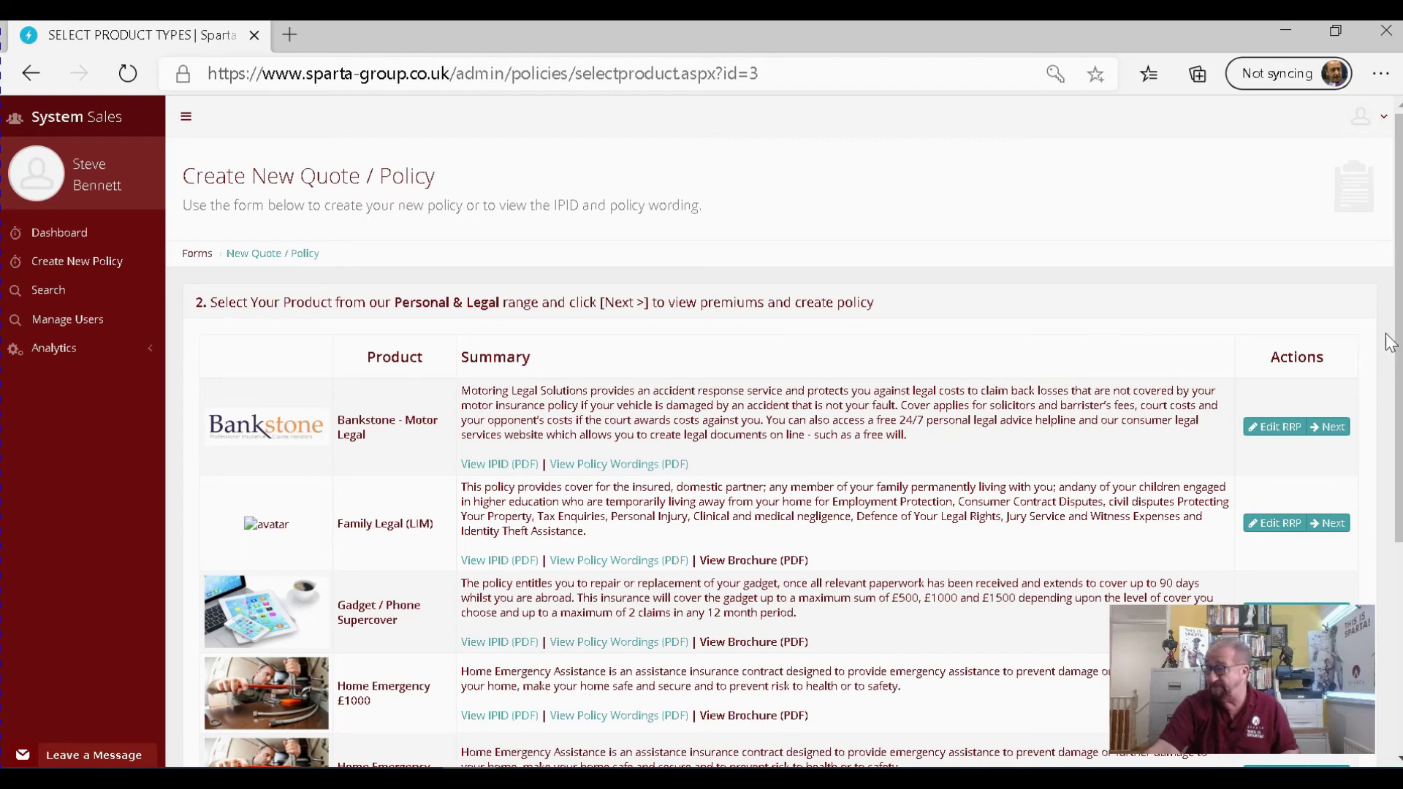
mouse_move(1398, 248)
mouse_down()
mouse_move(1398, 456)
mouse_move(1398, 249)
mouse_up()
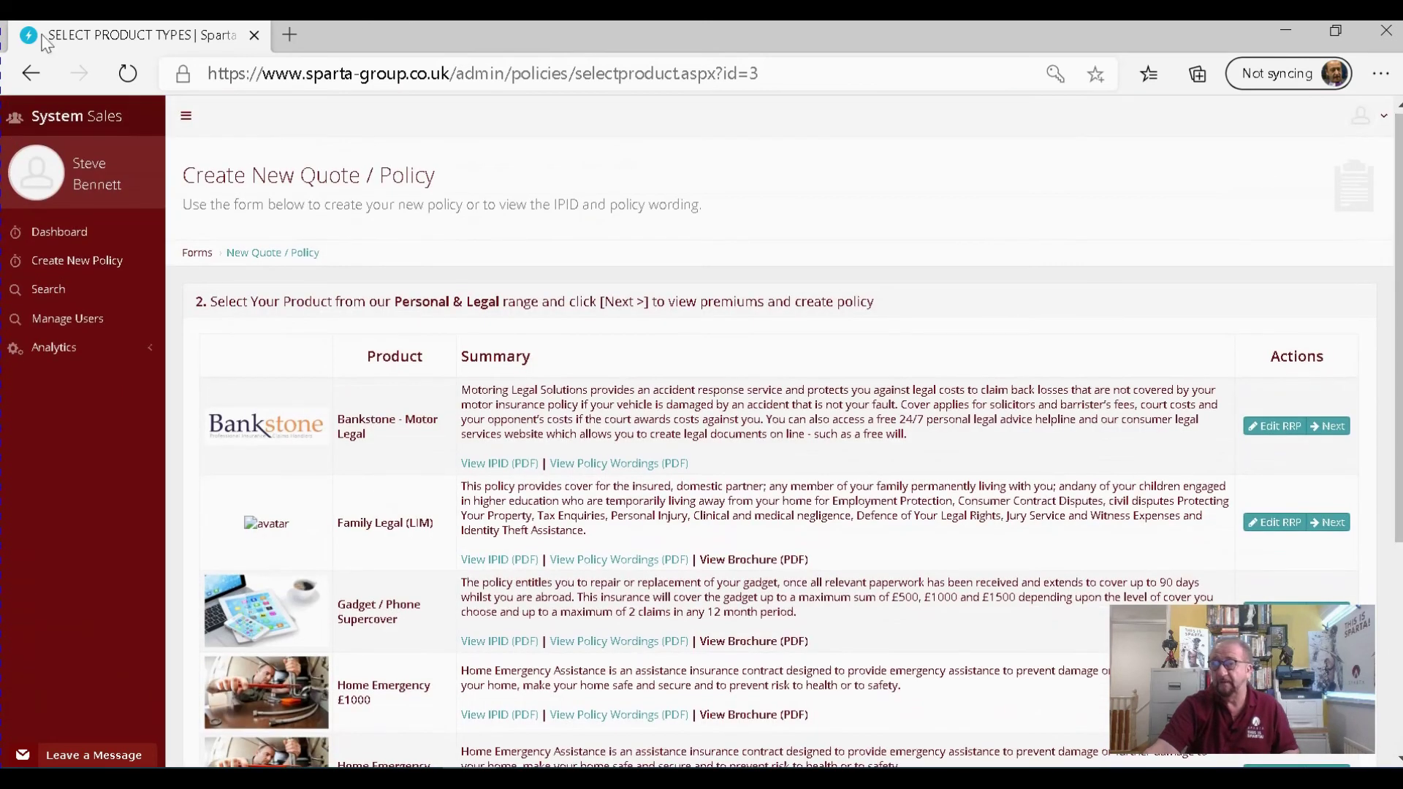
click(30, 73)
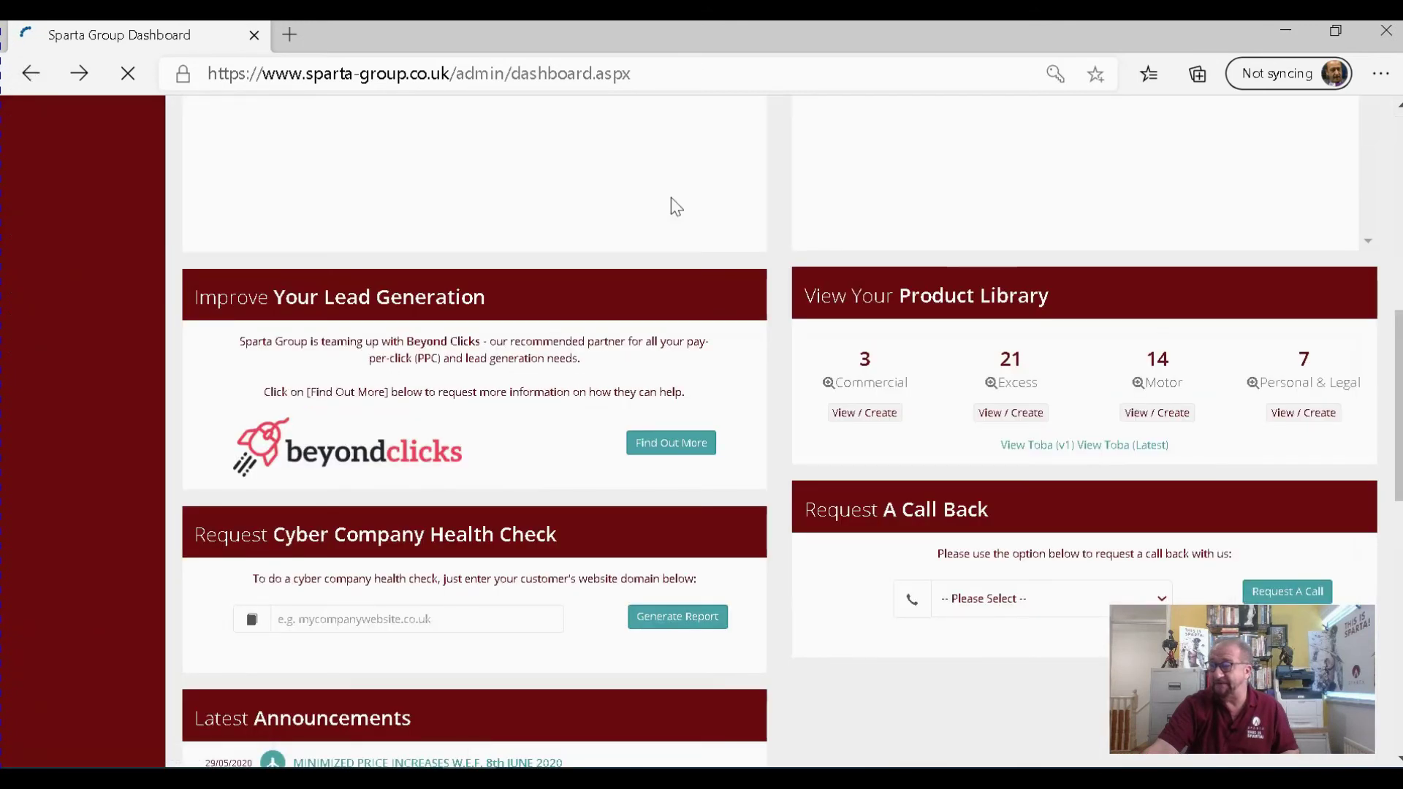
click(872, 418)
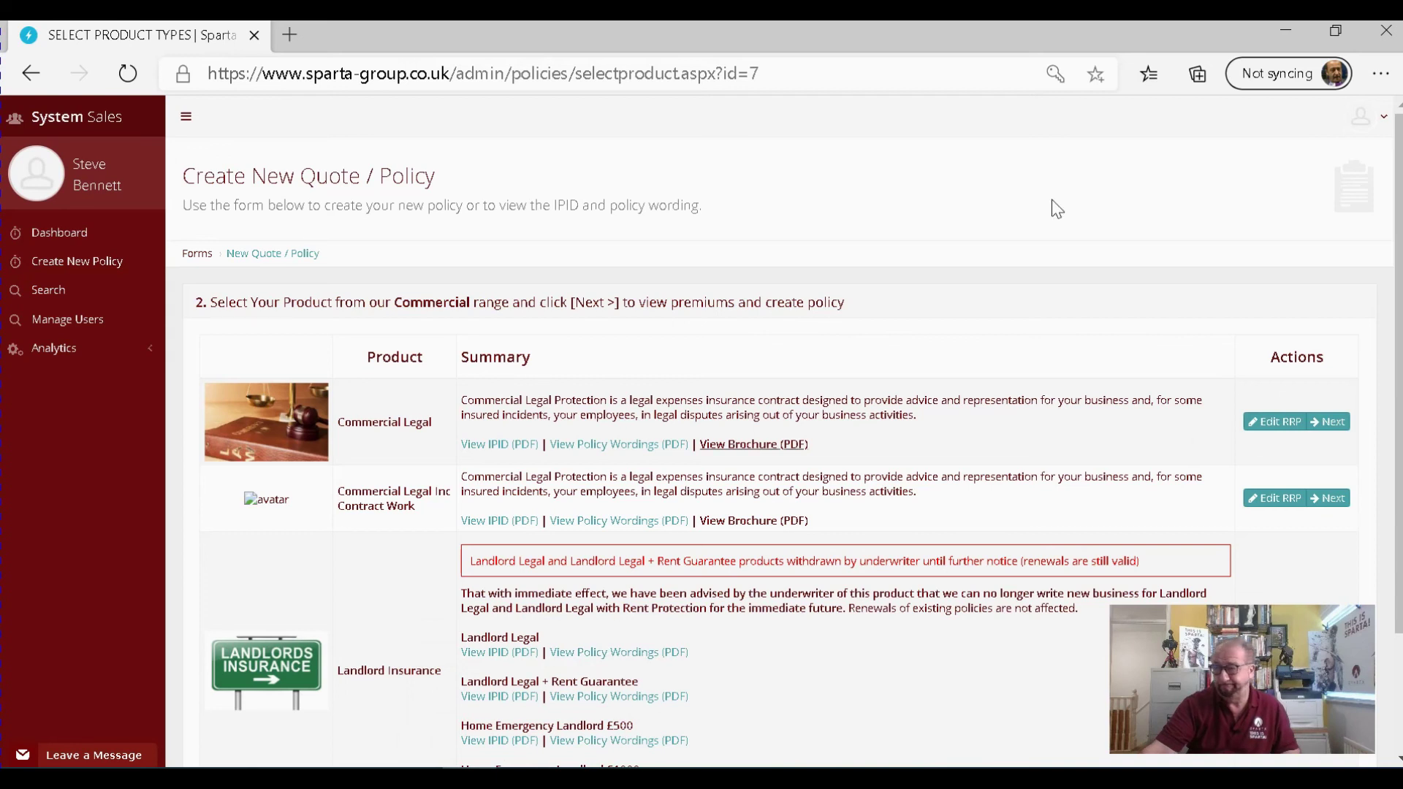
Minimize the browser and open the Sparta Broker Support Team Contact Page shortcut on the desktop
click(1279, 24)
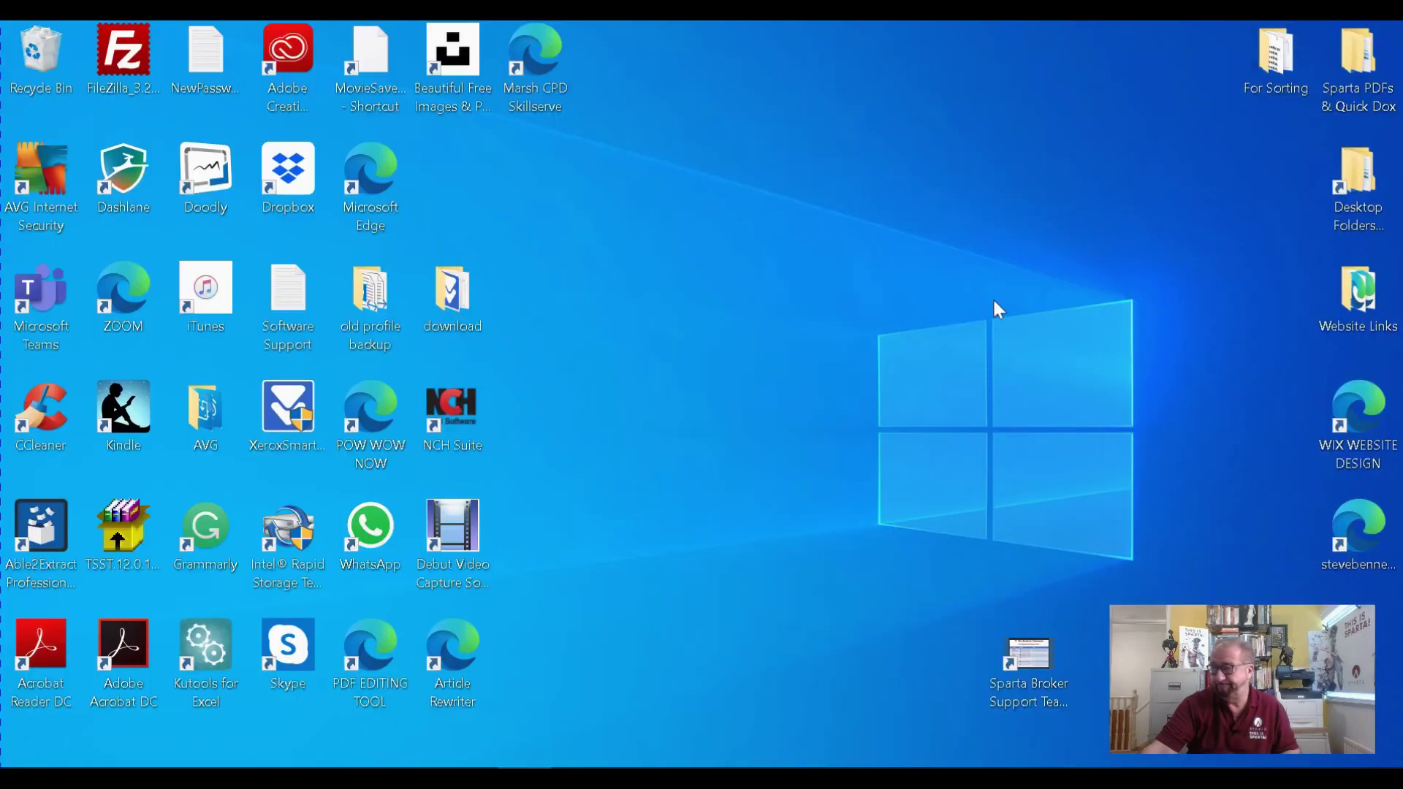
click(1029, 656)
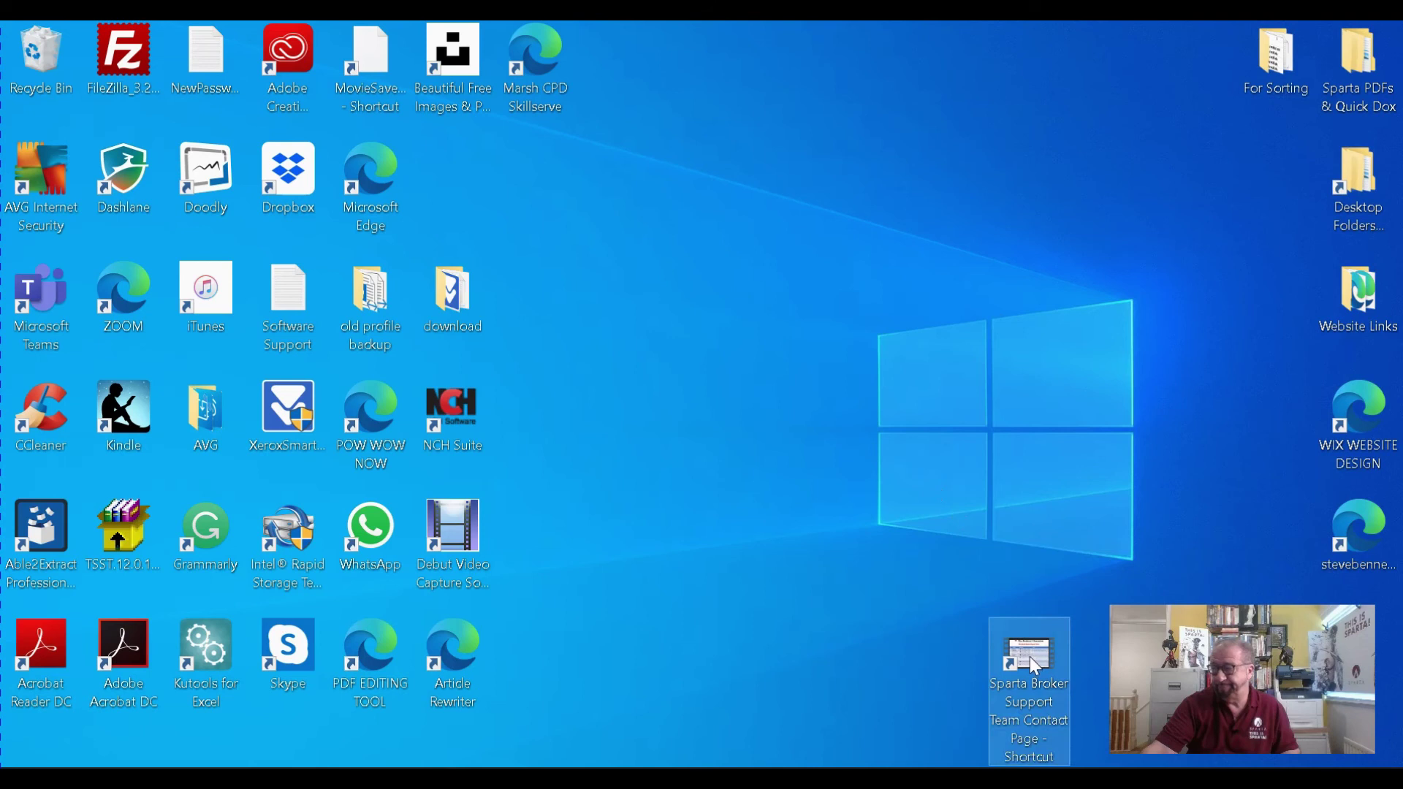
double_click(1029, 656)
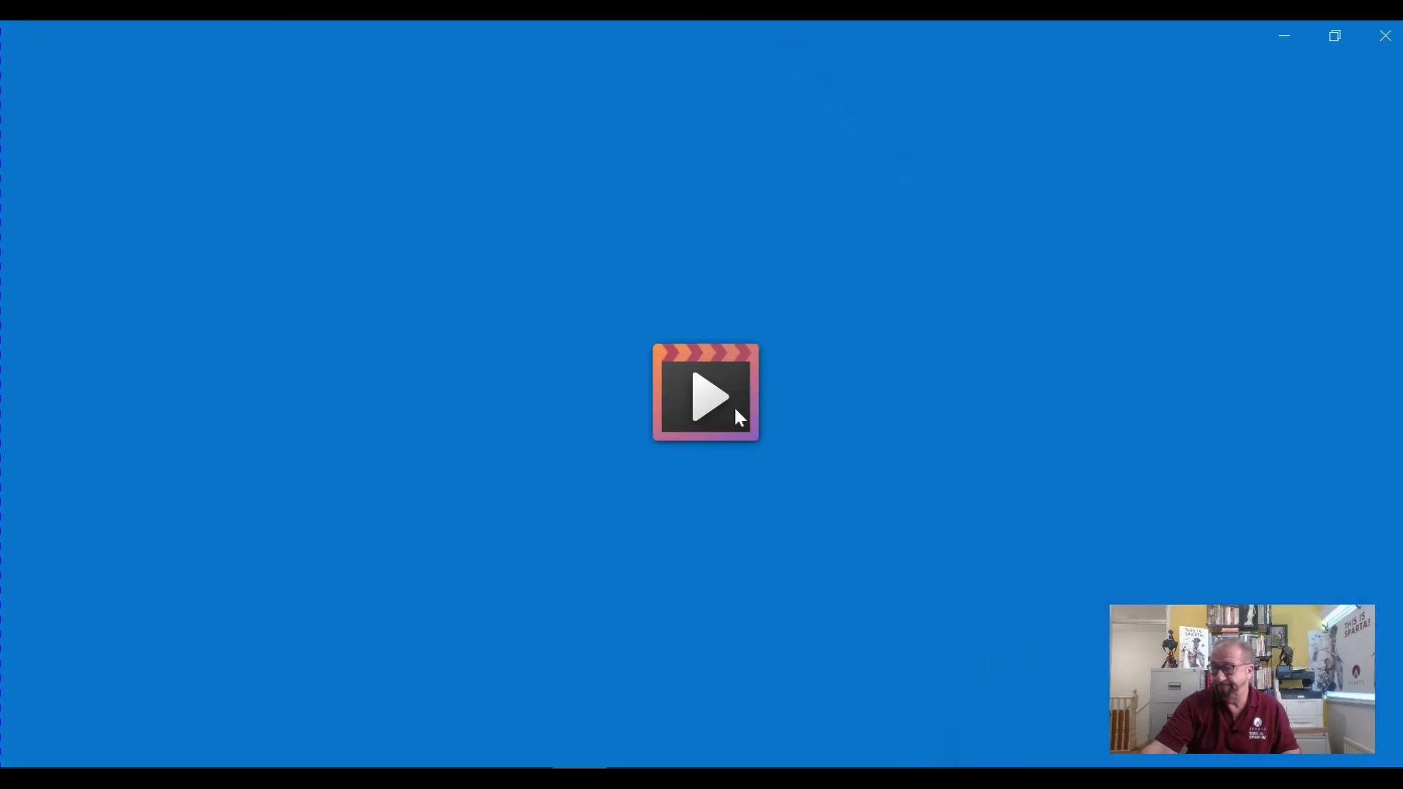